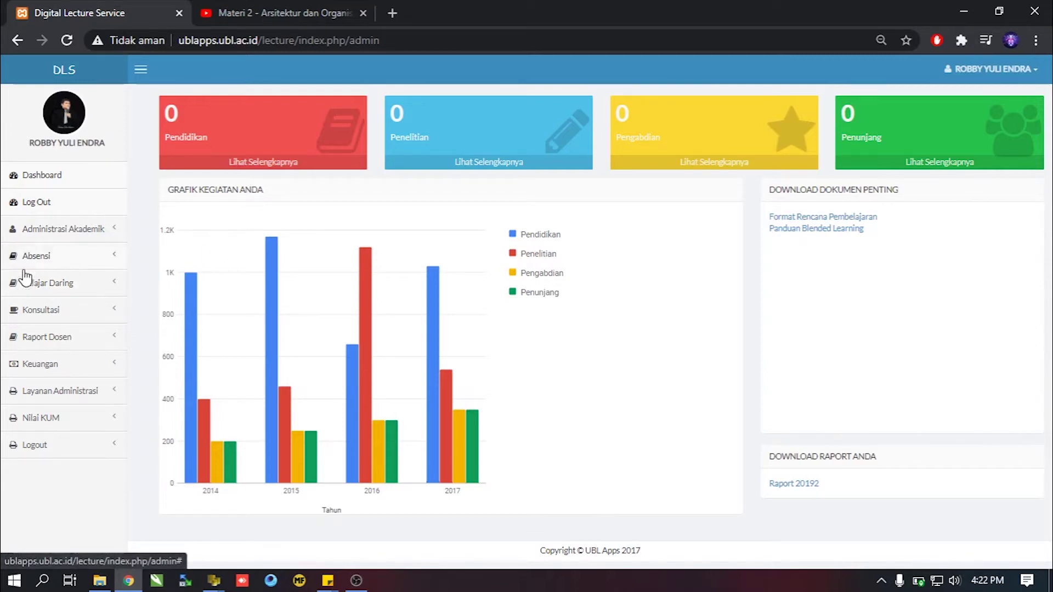
Open Kelola Tugas for the 2020/2021 Ganjil semester and go to the assignments of IF301-Organisasi Komputer, class 1
{"action": "left_click", "coordinate": [75, 289]}
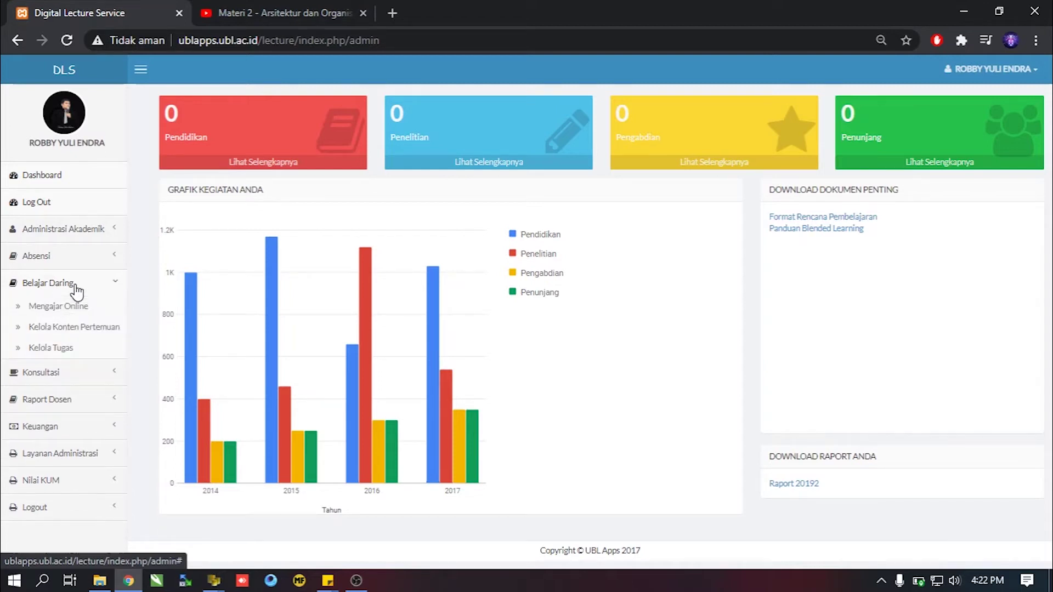
{"action": "left_click", "coordinate": [61, 353]}
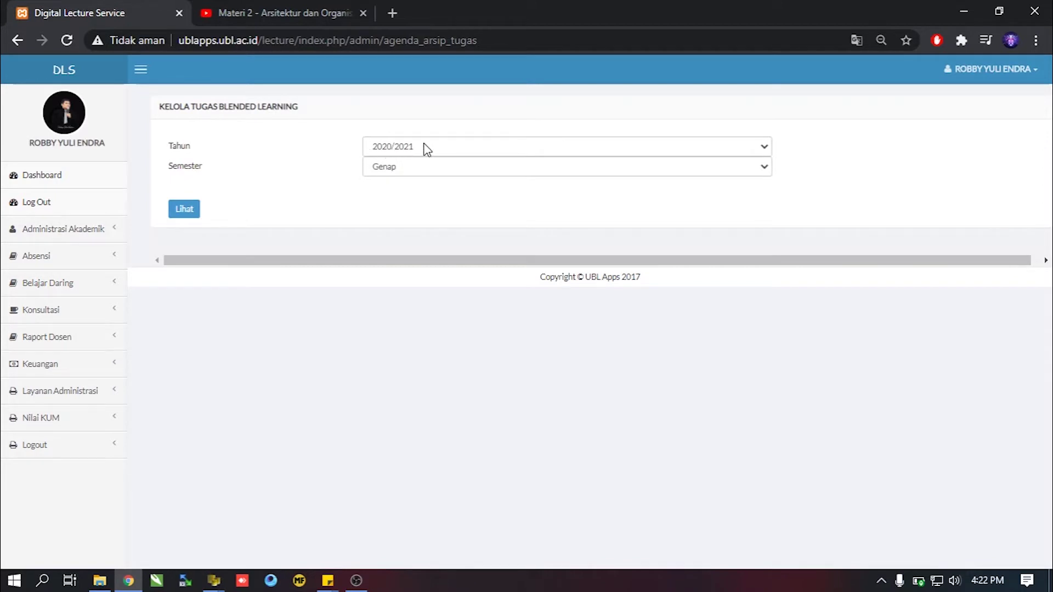
{"action": "left_click", "coordinate": [394, 168]}
{"action": "left_click", "coordinate": [392, 196]}
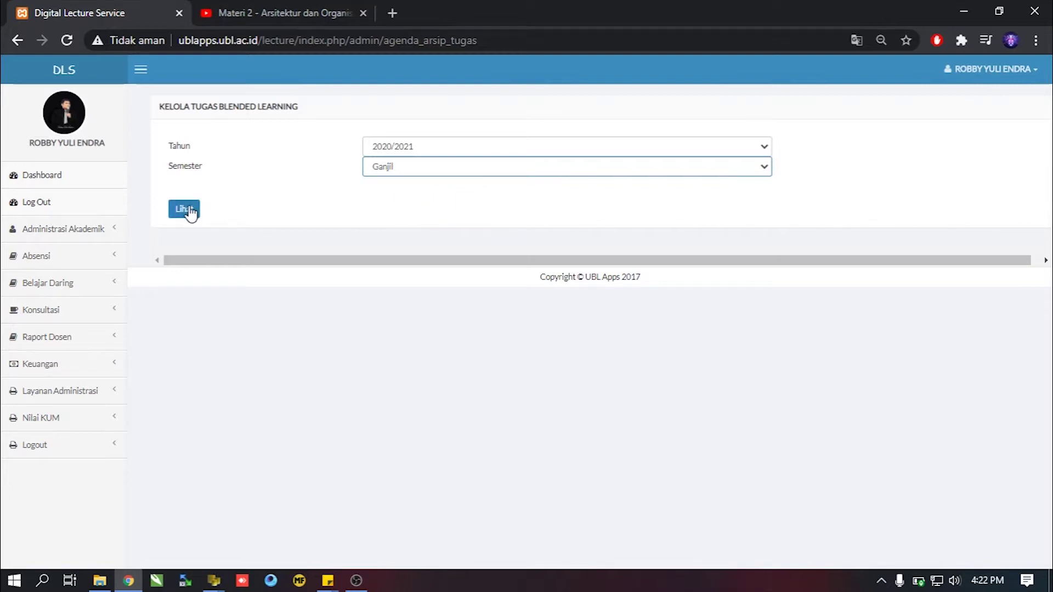
{"action": "left_click", "coordinate": [189, 213]}
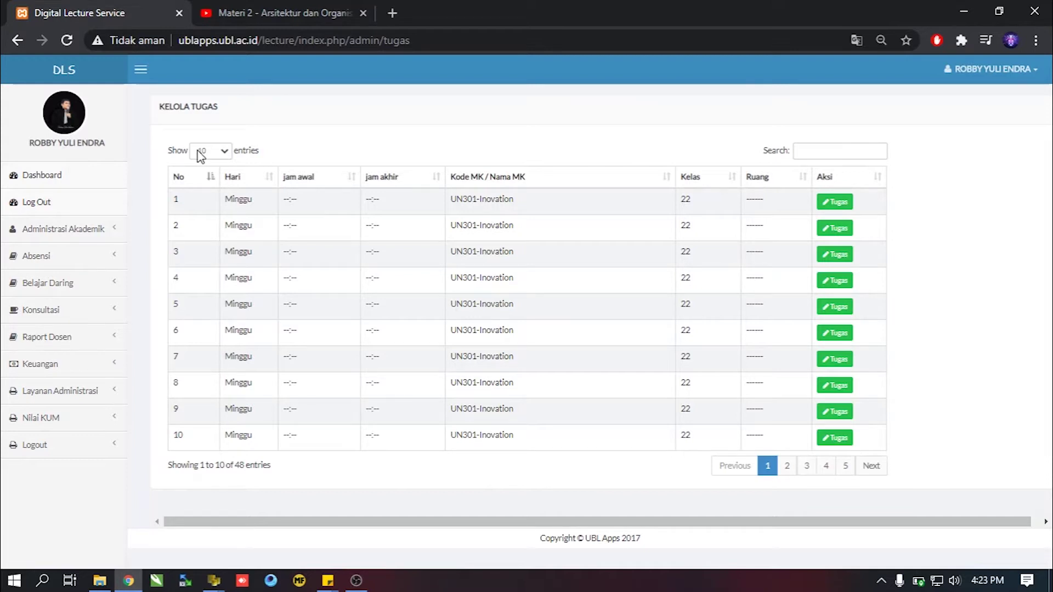
{"action": "left_click", "coordinate": [846, 467]}
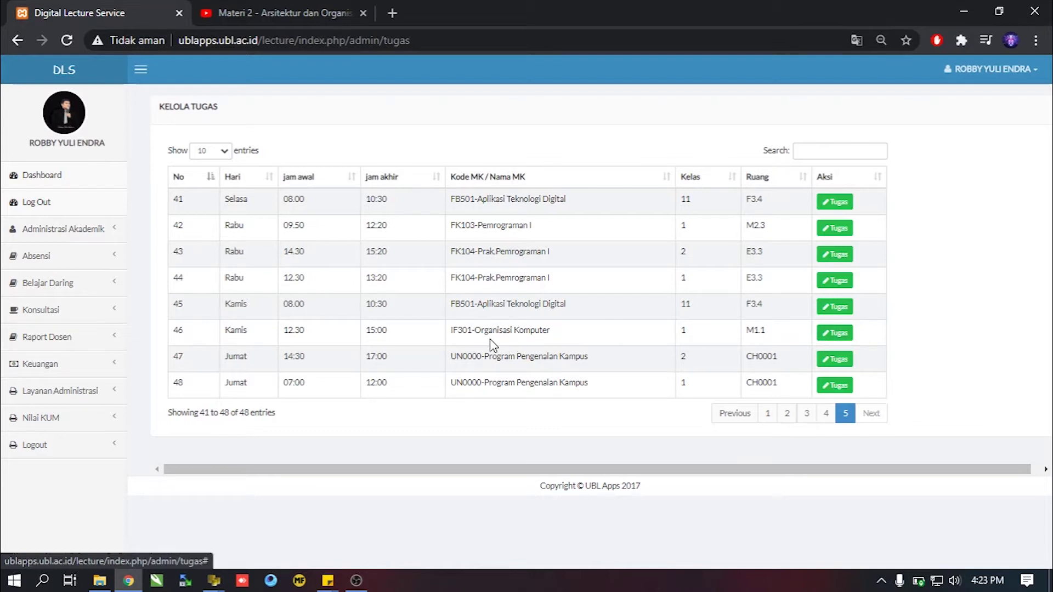
{"action": "left_click", "coordinate": [842, 335]}
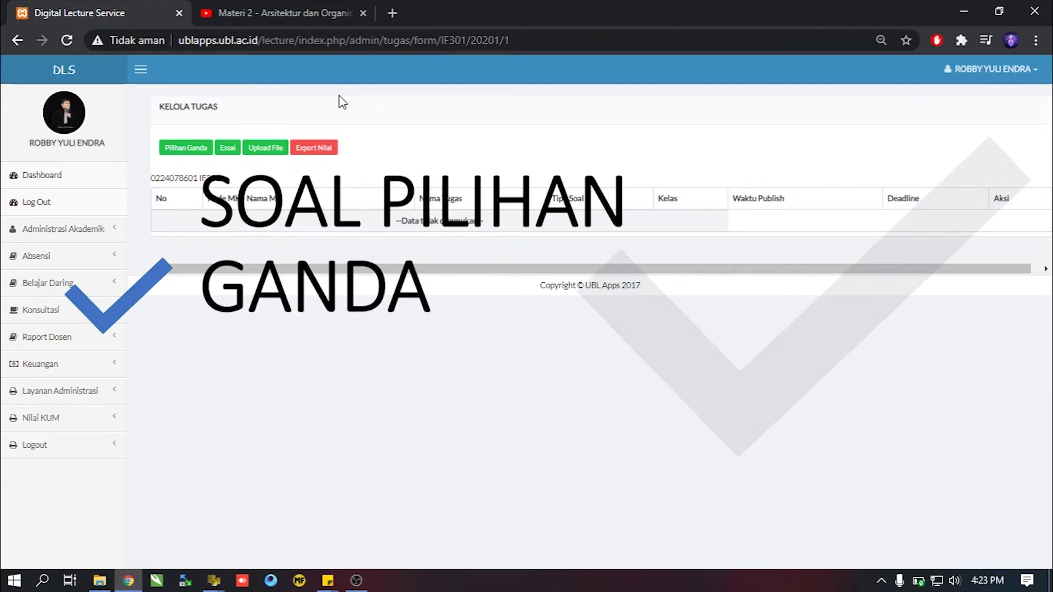
Start a new Pilihan Ganda assignment and generate its form with 3 questions
{"action": "left_click", "coordinate": [187, 152]}
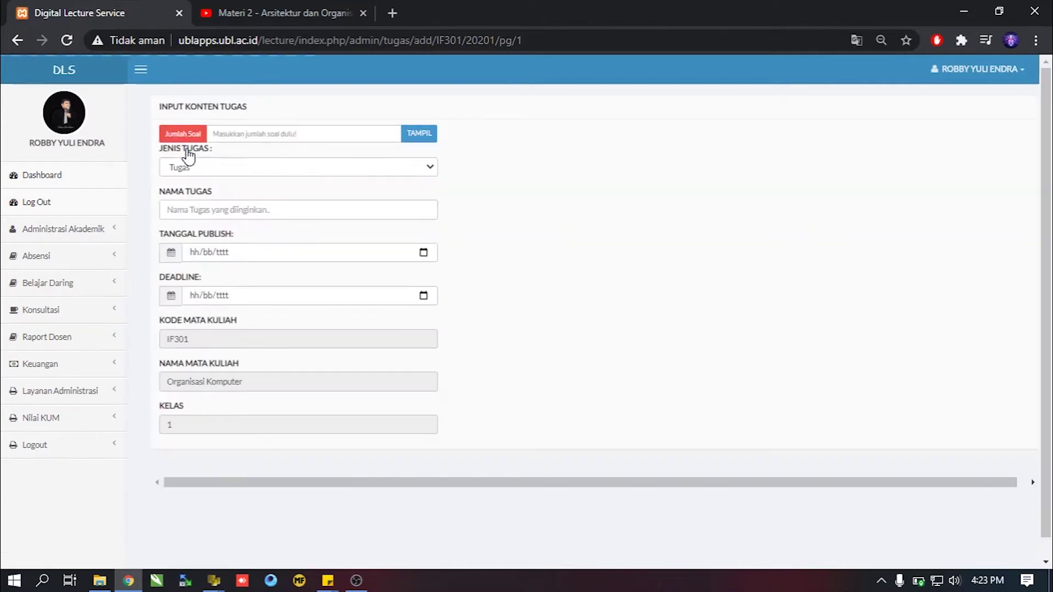
{"action": "left_click", "coordinate": [278, 133]}
{"action": "type", "text": "3"}
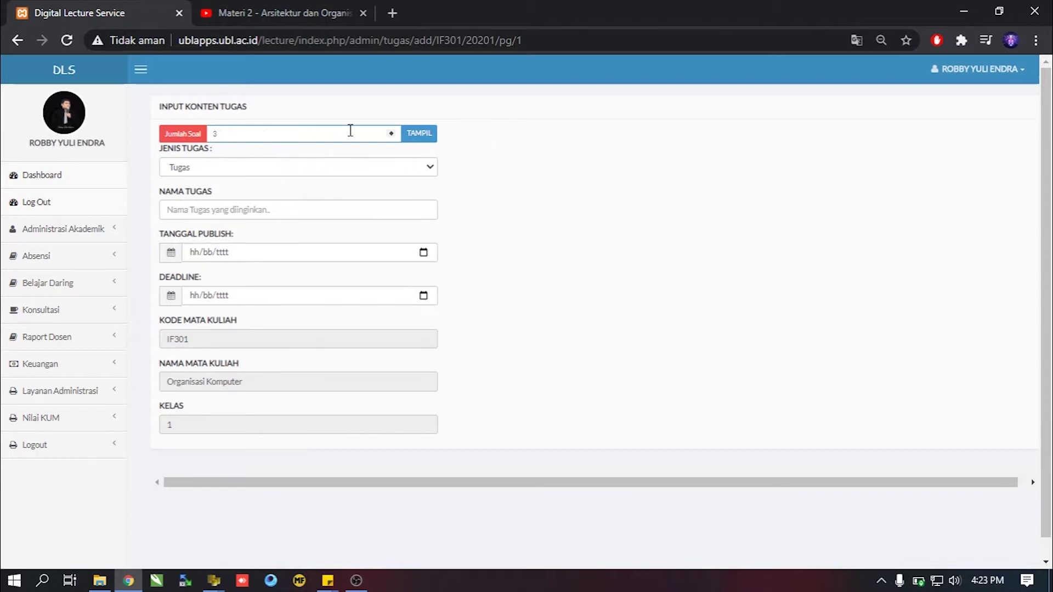
{"action": "left_click", "coordinate": [416, 135]}
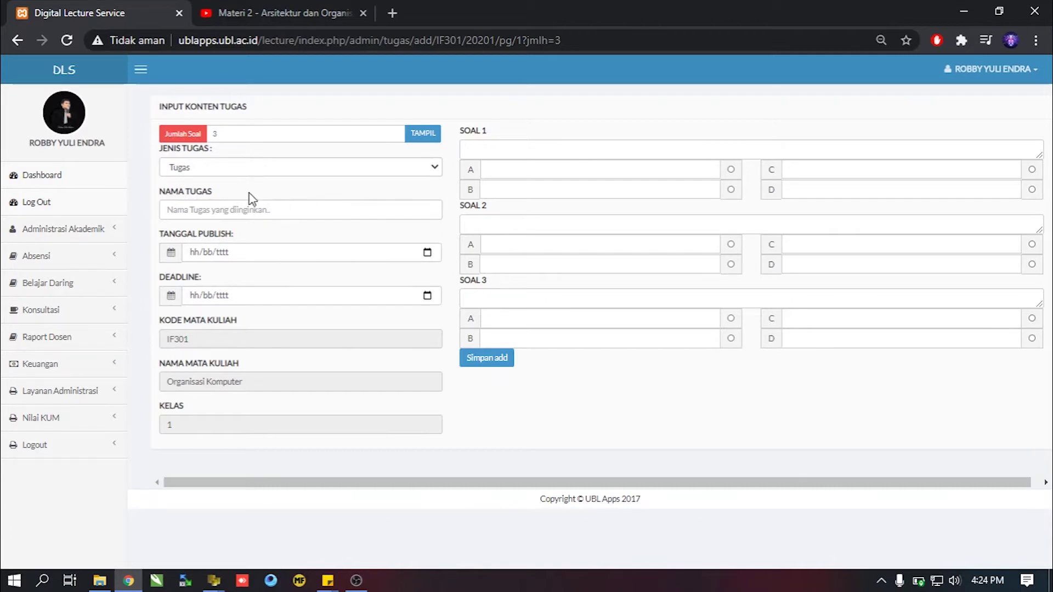
Set the assignment type to Tugas and name it "Tugas Organisasi Komputer"
{"action": "left_click", "coordinate": [430, 171]}
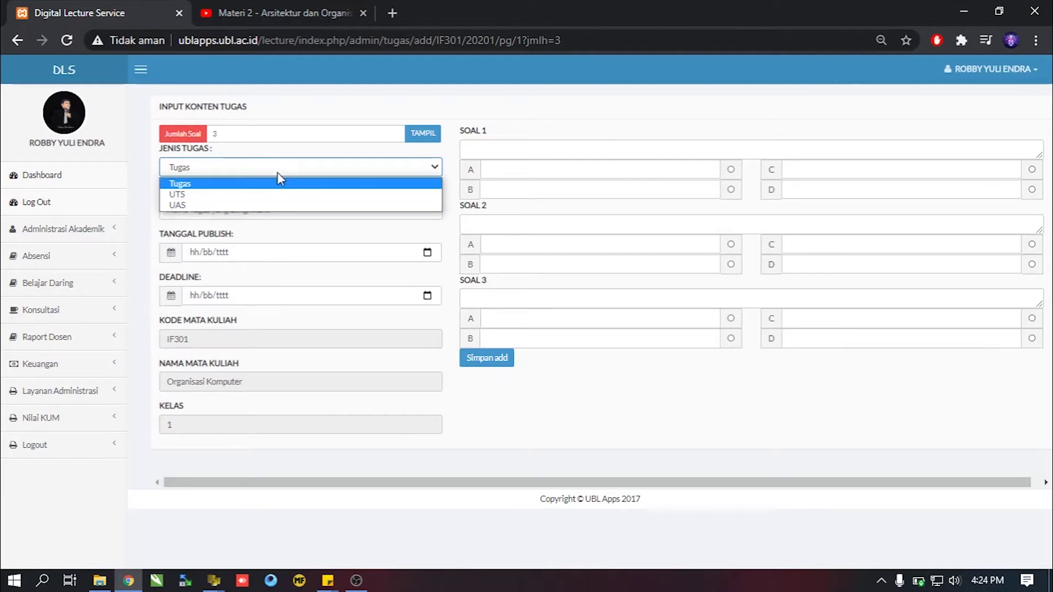
{"action": "left_click", "coordinate": [471, 131]}
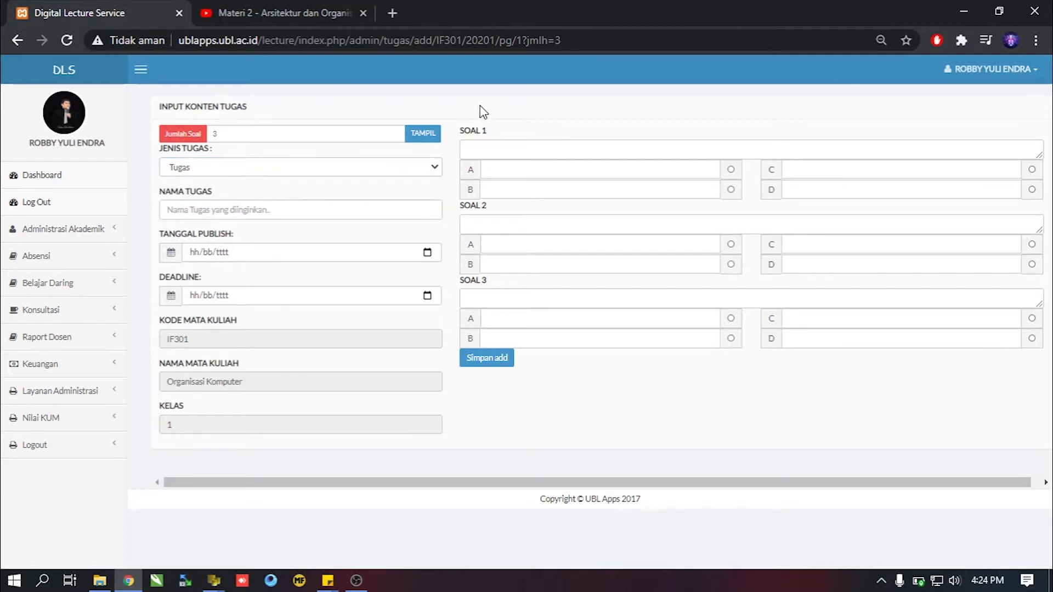
{"action": "left_click", "coordinate": [324, 171]}
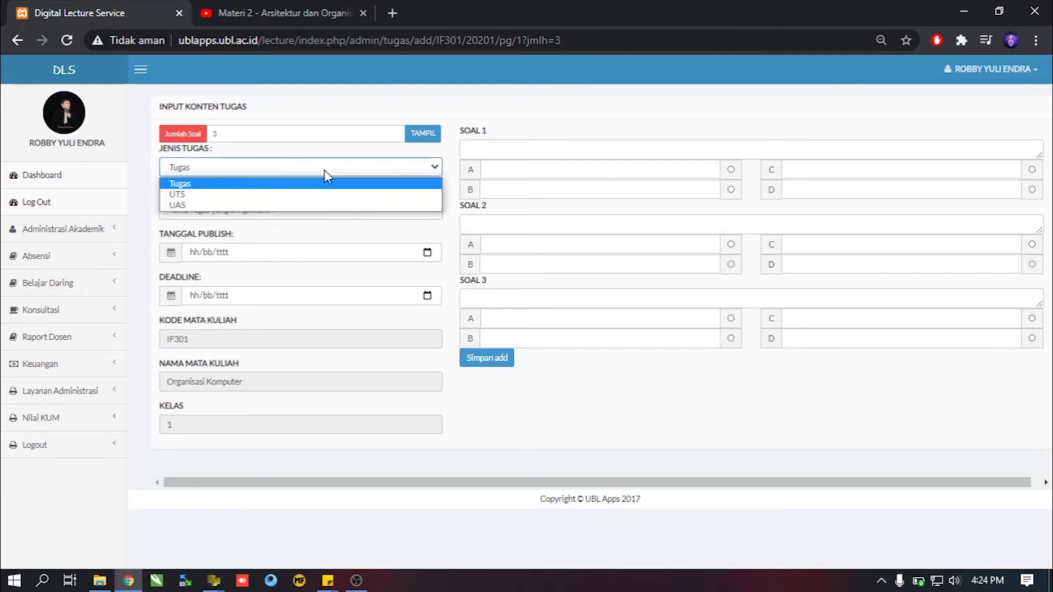
{"action": "left_click", "coordinate": [194, 184]}
{"action": "left_click", "coordinate": [257, 205]}
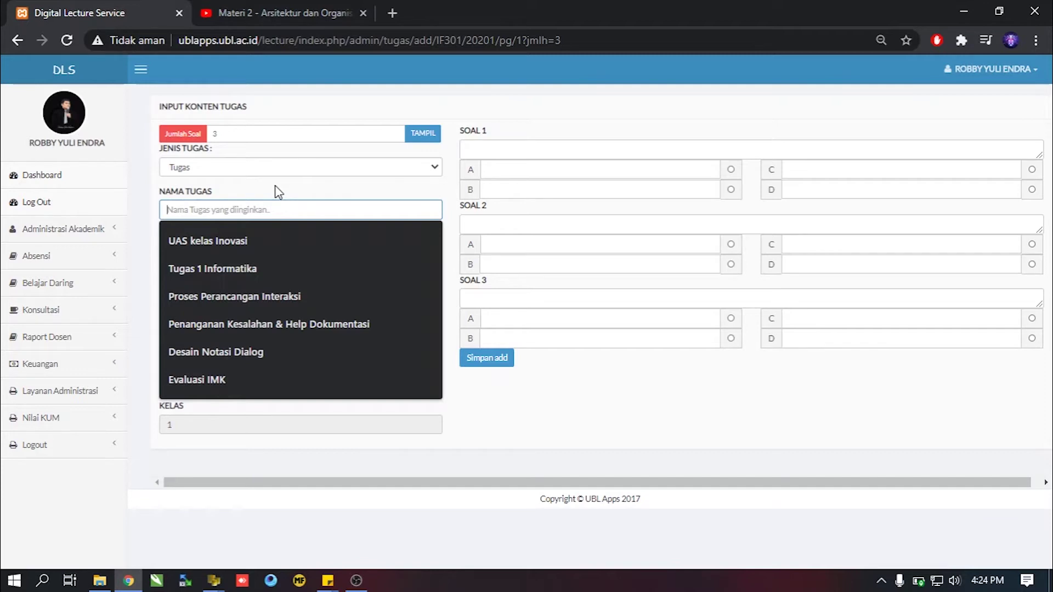
{"action": "type", "text": "Tugas Orga"}
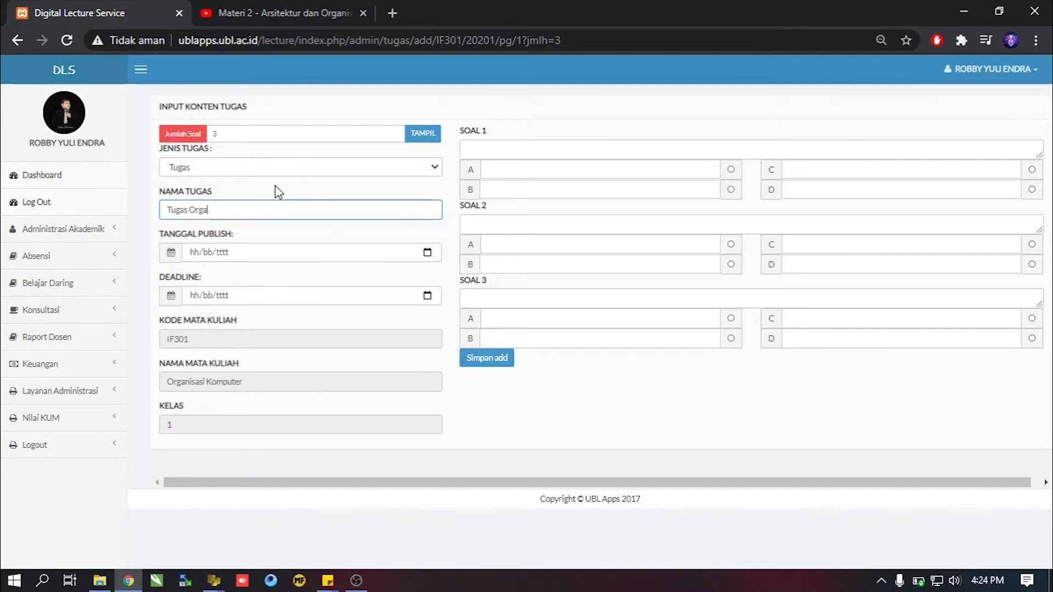
{"action": "type", "text": "nisasi Komputer"}
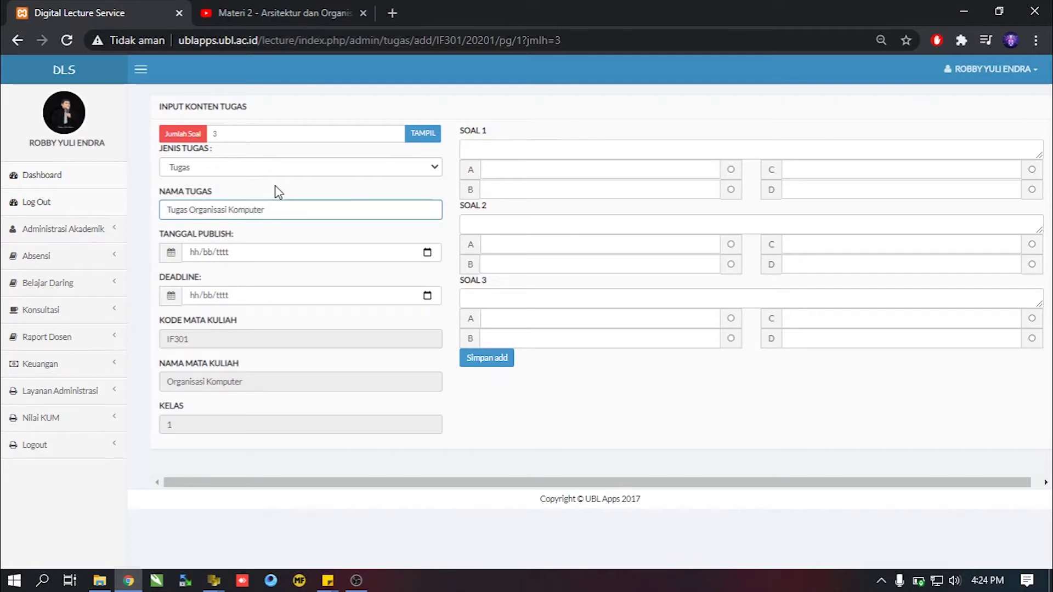
Set the publish date to 09/09/2020 and the deadline to 16/09/2020
{"action": "left_click", "coordinate": [428, 254]}
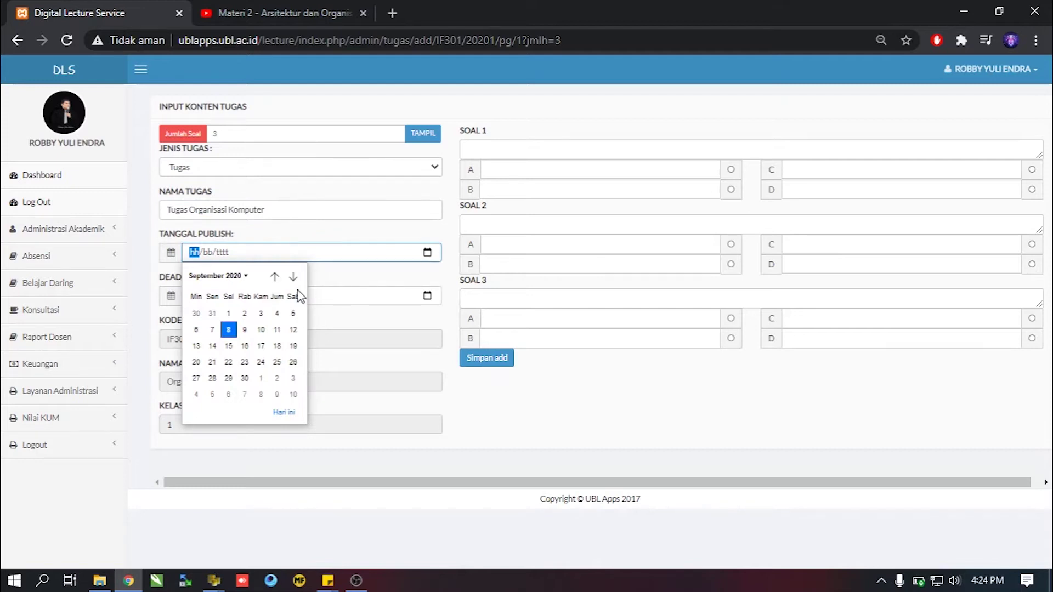
{"action": "left_click", "coordinate": [246, 330]}
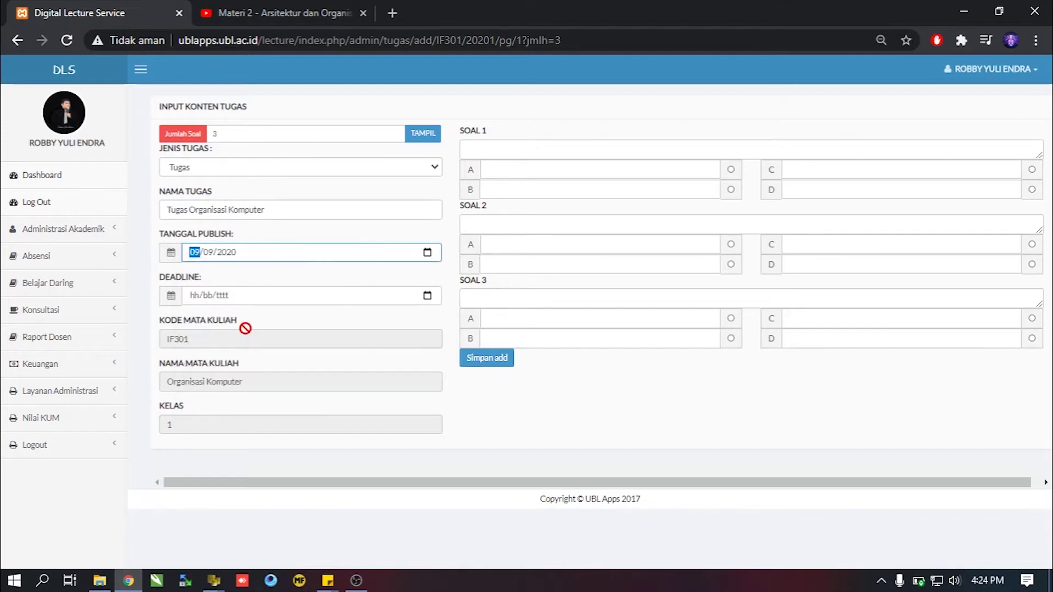
{"action": "left_click", "coordinate": [427, 297]}
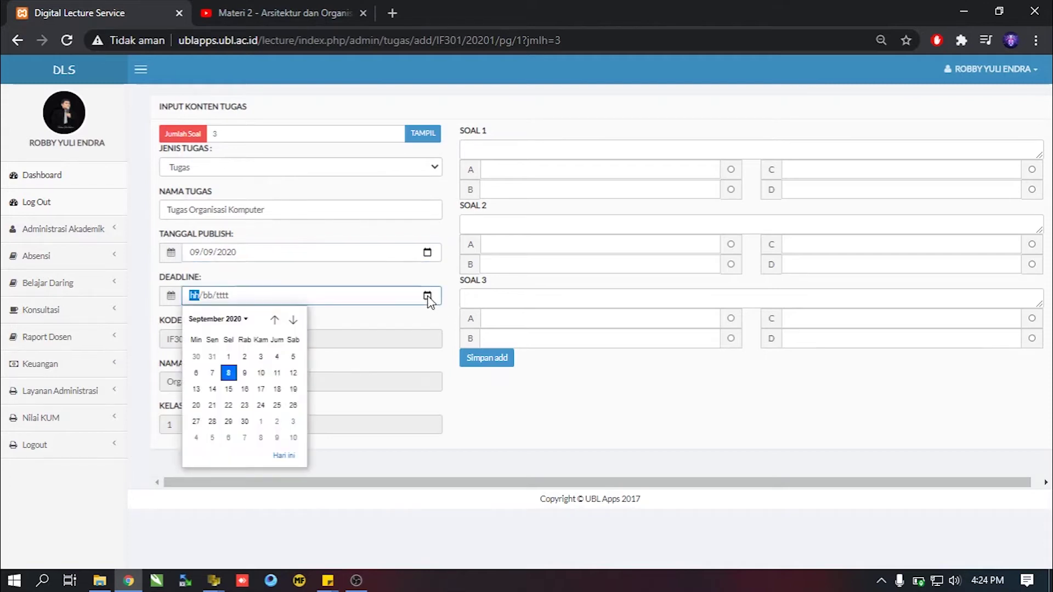
{"action": "left_click", "coordinate": [247, 395]}
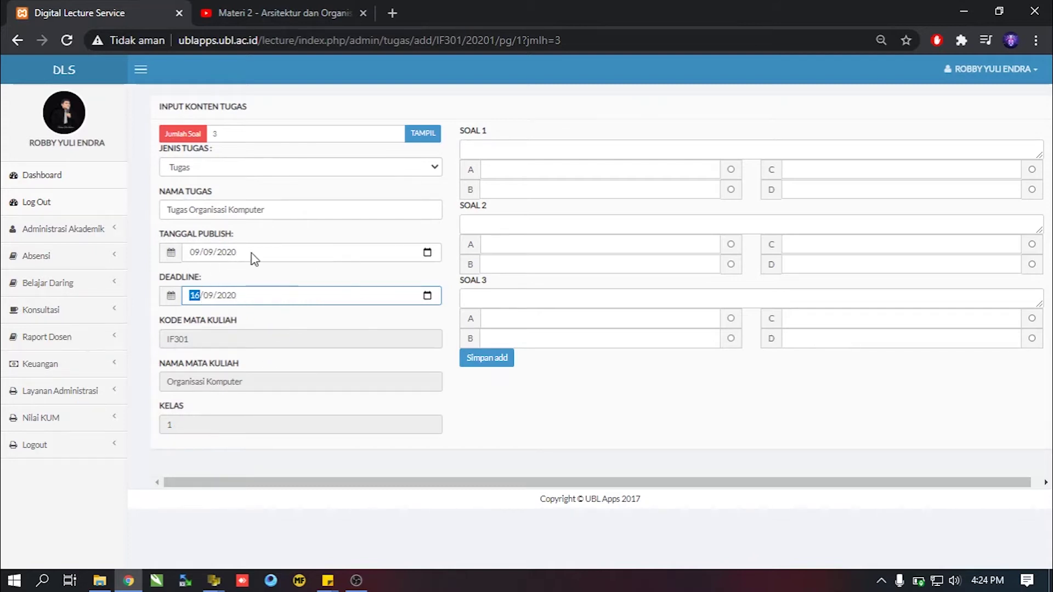
Fill in Soal 1 with "sample soal 1", answer C as "jawaban benar" and answers A, B and D as "jawaban salah"
{"action": "left_click", "coordinate": [492, 150]}
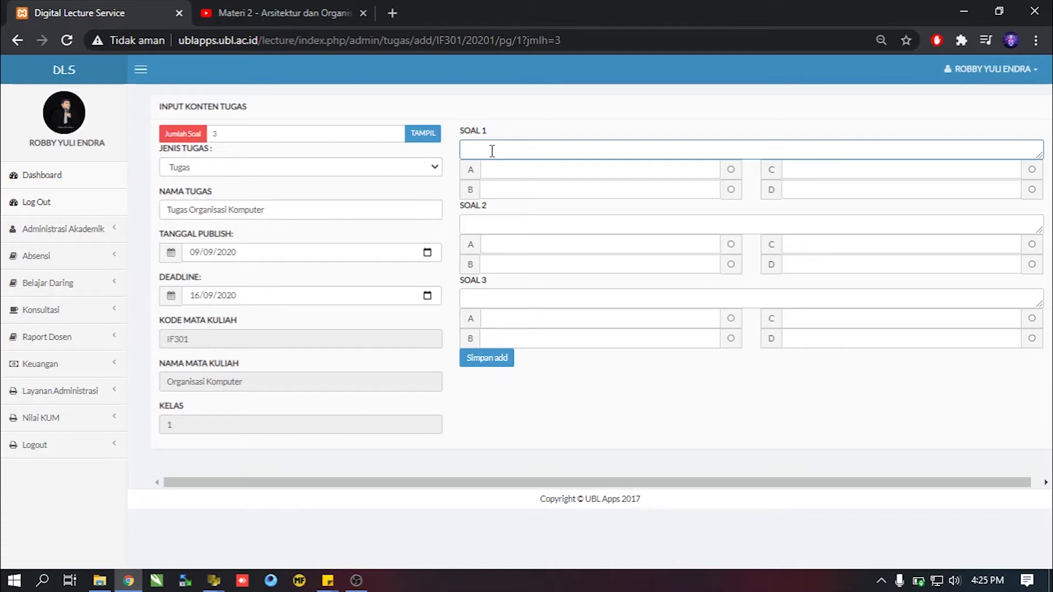
{"action": "type", "text": "sample soal 1"}
{"action": "left_click", "coordinate": [498, 167]}
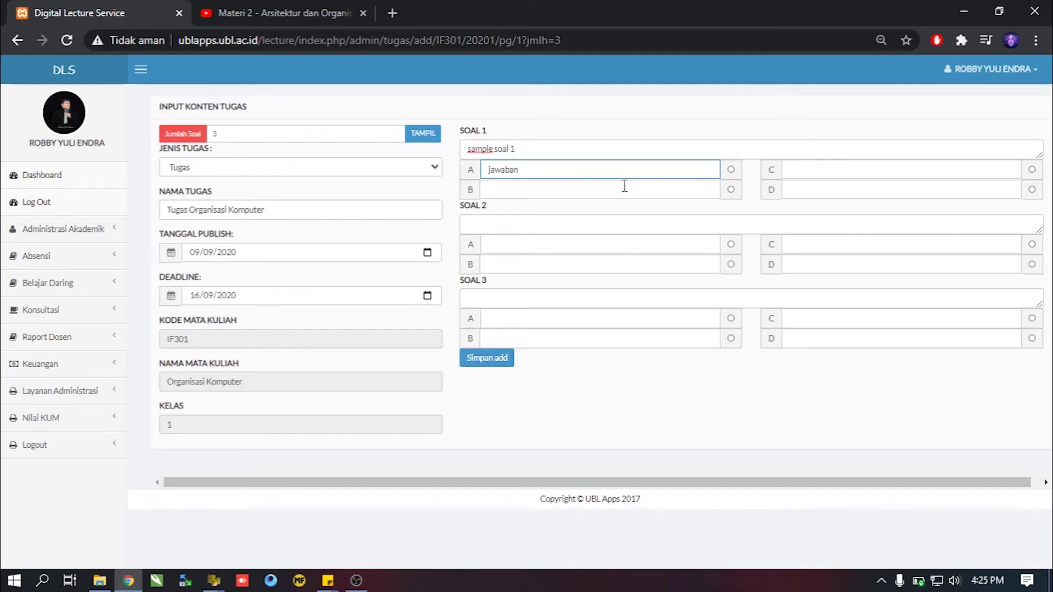
{"action": "type", "text": "alah"}
{"action": "key", "text": "ctrl+a"}
{"action": "key", "text": "ctrl+c"}
{"action": "left_click", "coordinate": [584, 190]}
{"action": "key", "text": "ctrl+v"}
{"action": "left_click", "coordinate": [810, 170]}
{"action": "key", "text": "ctrl+v"}
{"action": "left_click_drag", "start_coordinate": [820, 170], "coordinate": [858, 172]}
{"action": "type", "text": "ben"}
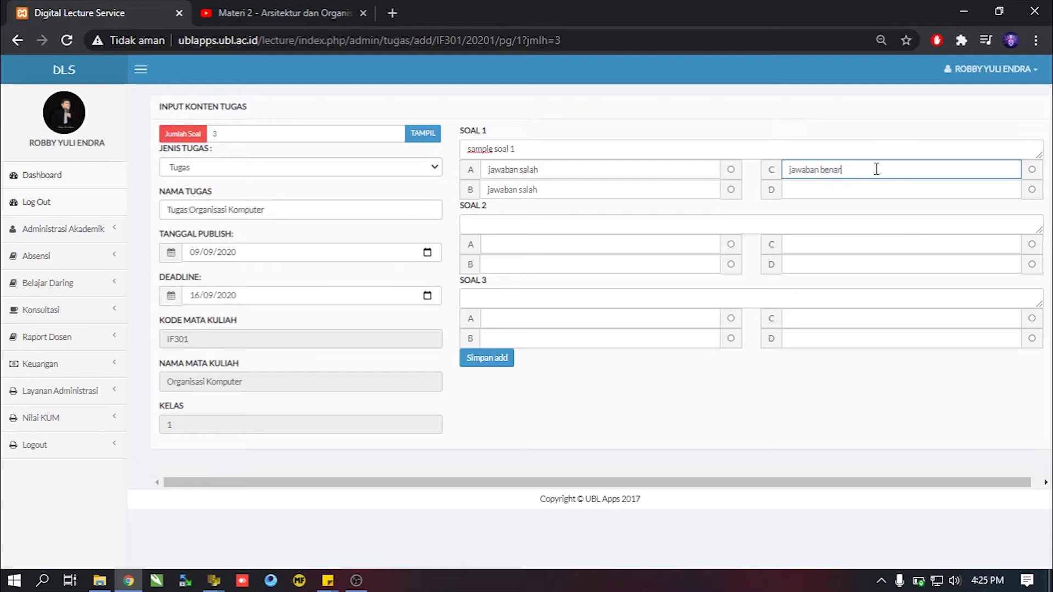
{"action": "left_click", "coordinate": [830, 192]}
{"action": "key", "text": "ctrl+v"}
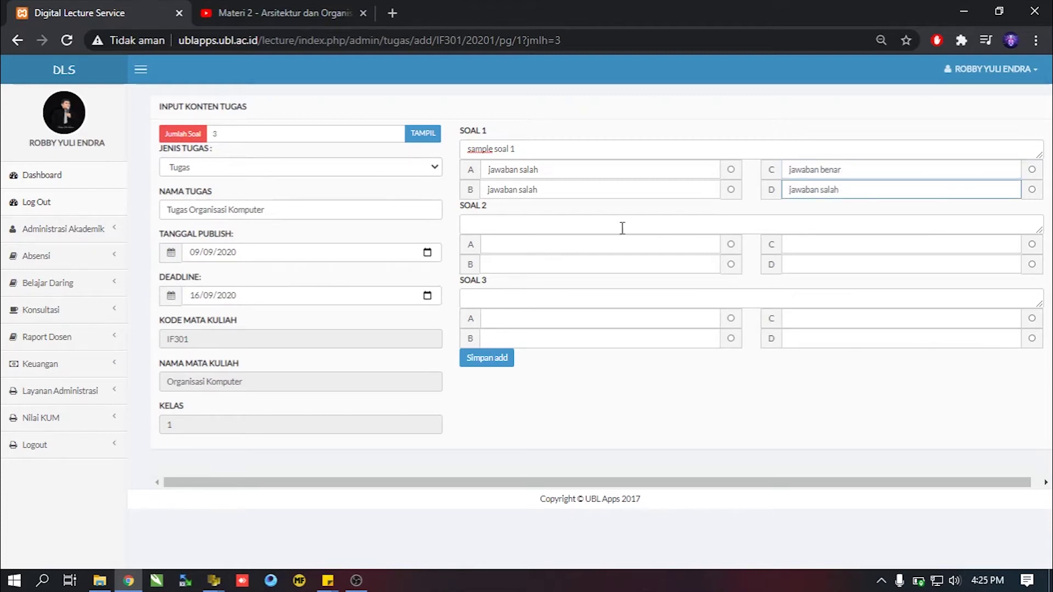
Fill in Soal 2 with "sample soal 2", answer B as "jawaban benar" and answers A, C and D as "jawaban salah"
{"action": "left_click", "coordinate": [547, 224]}
{"action": "type", "text": "sample soal 2"}
{"action": "left_click", "coordinate": [541, 243]}
{"action": "key", "text": "ctrl+v"}
{"action": "left_click", "coordinate": [524, 264]}
{"action": "key", "text": "ctrl+v"}
{"action": "double_click", "coordinate": [531, 264]}
{"action": "type", "text": "benar"}
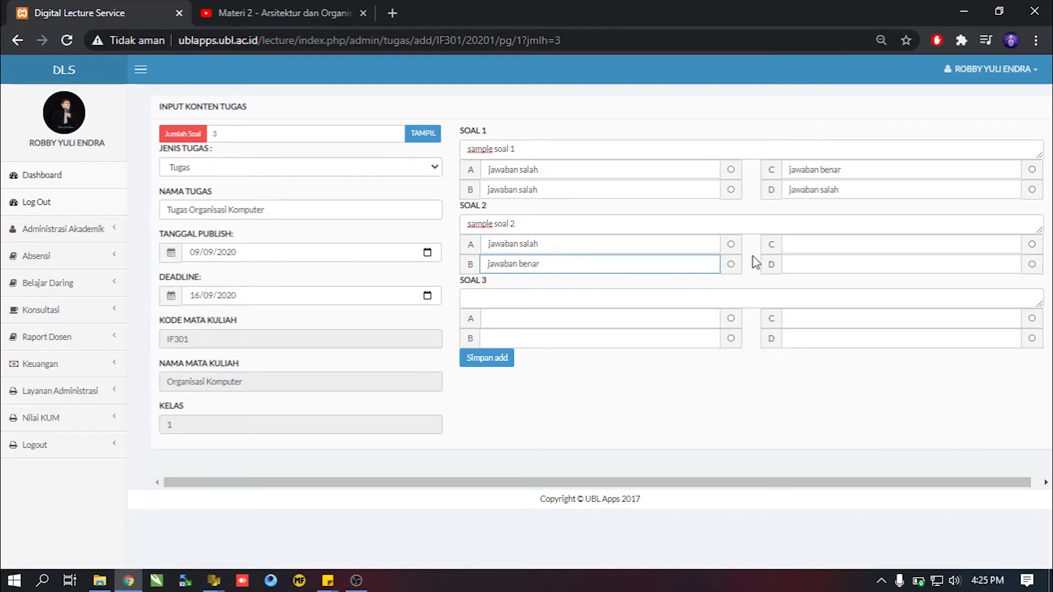
{"action": "left_click", "coordinate": [800, 240]}
{"action": "key", "text": "ctrl+v"}
{"action": "left_click", "coordinate": [815, 263]}
{"action": "key", "text": "ctrl+v"}
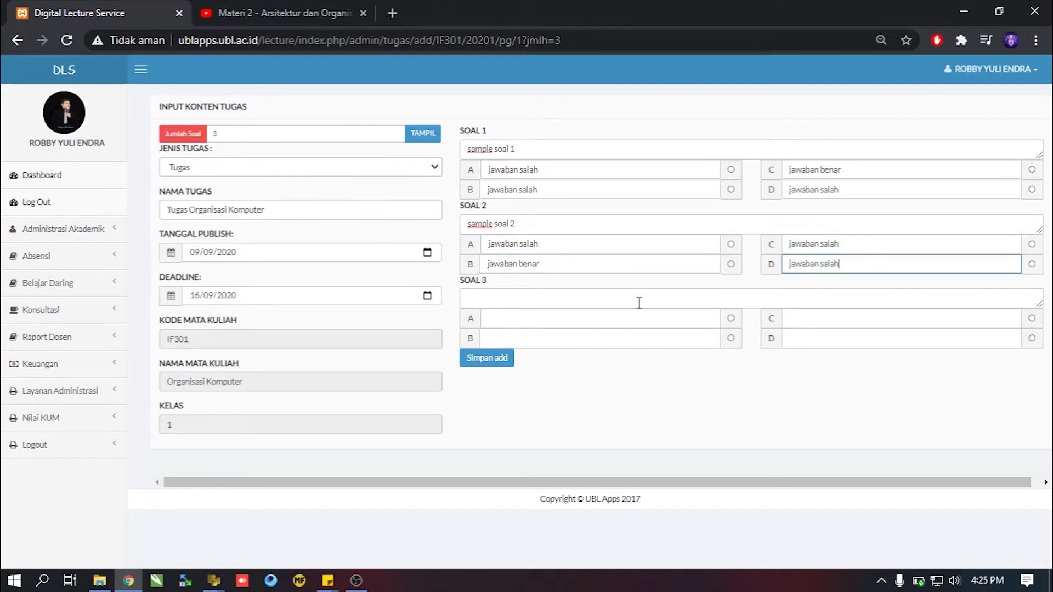
Fill in Soal 3 with "sample soal 3", answer A as "jawaban benar" and answers B, C and D as "jawaban salah"
{"action": "left_click", "coordinate": [549, 298]}
{"action": "type", "text": "sample soal 3"}
{"action": "left_click", "coordinate": [524, 317]}
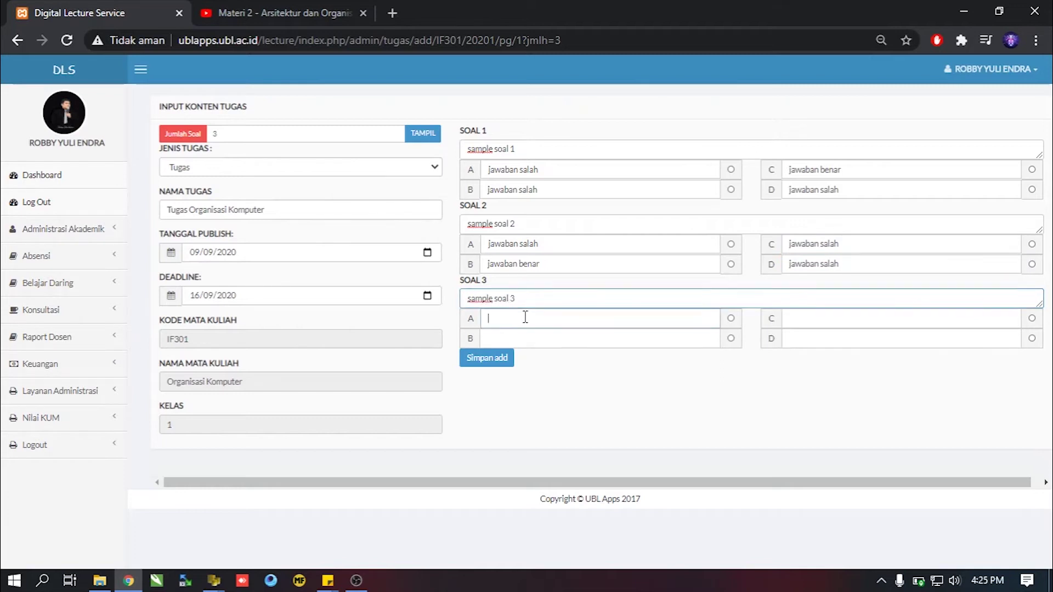
{"action": "key", "text": "ctrl+v"}
{"action": "left_click_drag", "start_coordinate": [520, 318], "coordinate": [578, 321]}
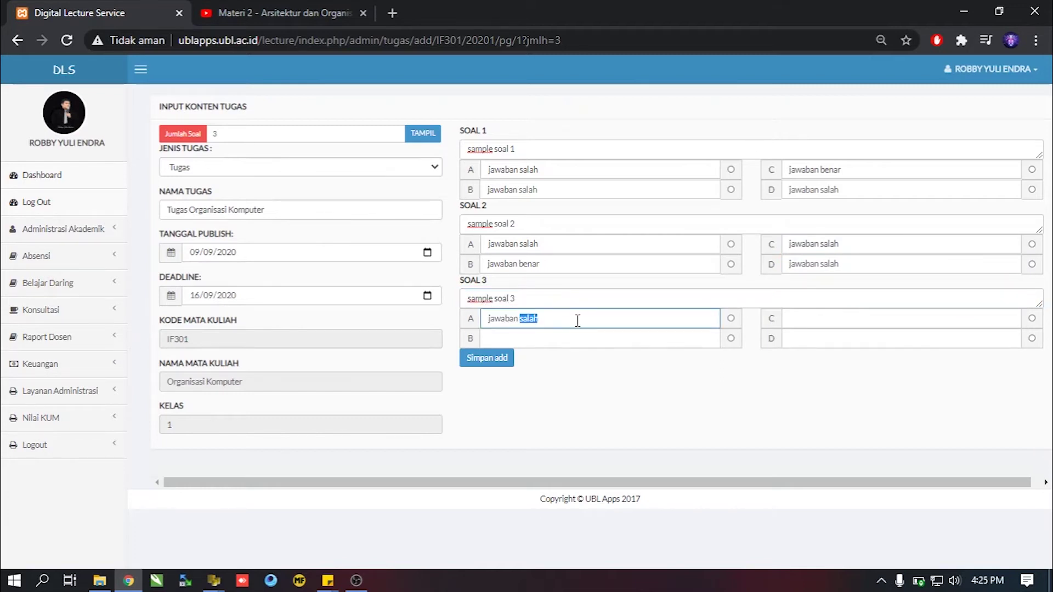
{"action": "type", "text": "benar"}
{"action": "left_click", "coordinate": [569, 337]}
{"action": "key", "text": "ctrl+v"}
{"action": "left_click", "coordinate": [833, 322]}
{"action": "key", "text": "ctrl+v"}
{"action": "left_click", "coordinate": [832, 338]}
{"action": "key", "text": "ctrl+v"}
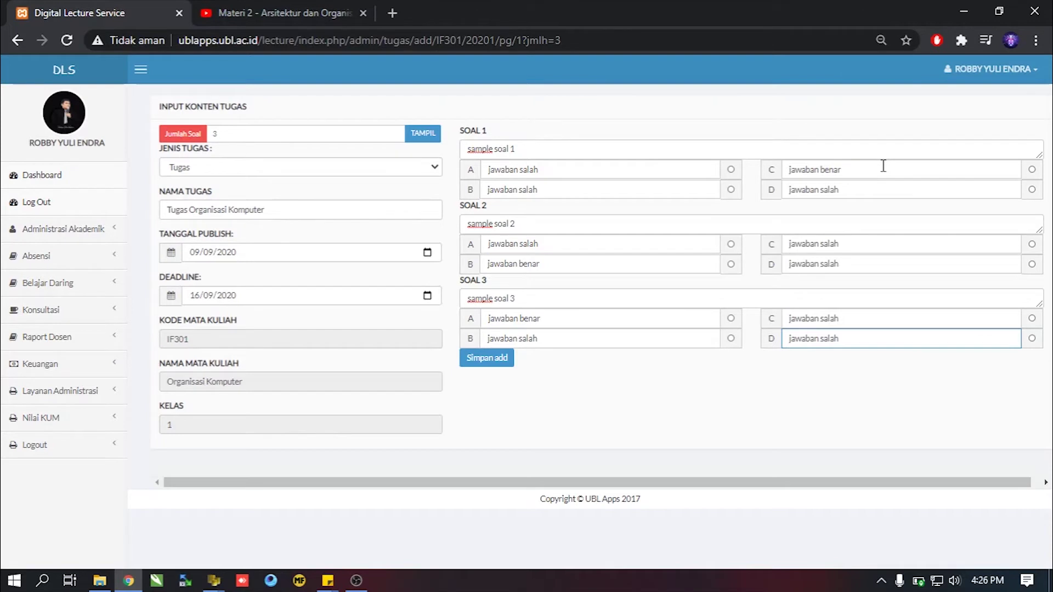
Mark C, B and A as the correct answers to Soal 1, 2 and 3, and save the assignment
{"action": "left_click", "coordinate": [1032, 170]}
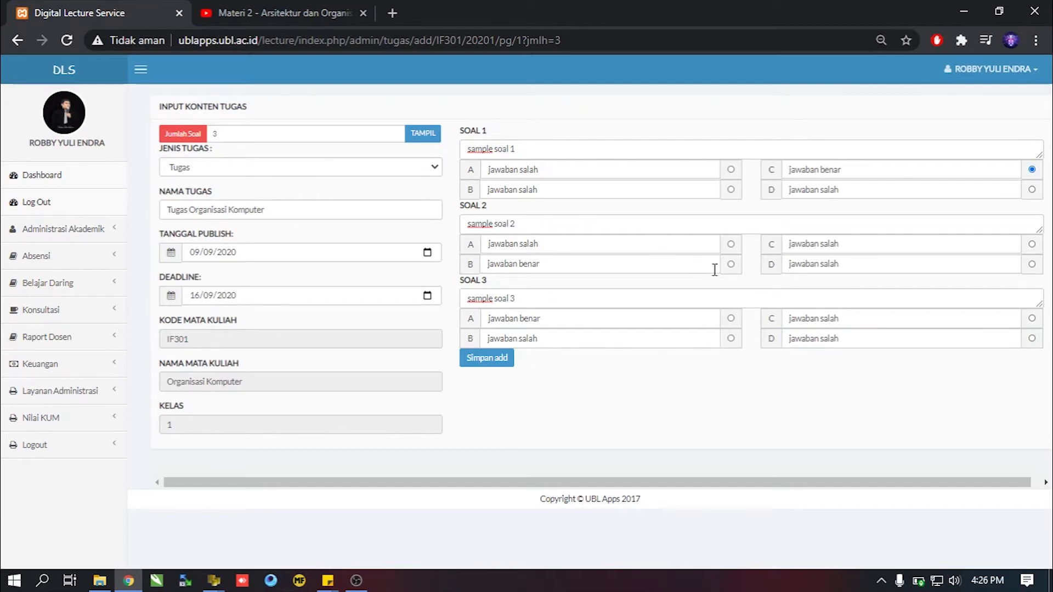
{"action": "left_click", "coordinate": [731, 264]}
{"action": "left_click", "coordinate": [732, 319]}
{"action": "left_click", "coordinate": [500, 363]}
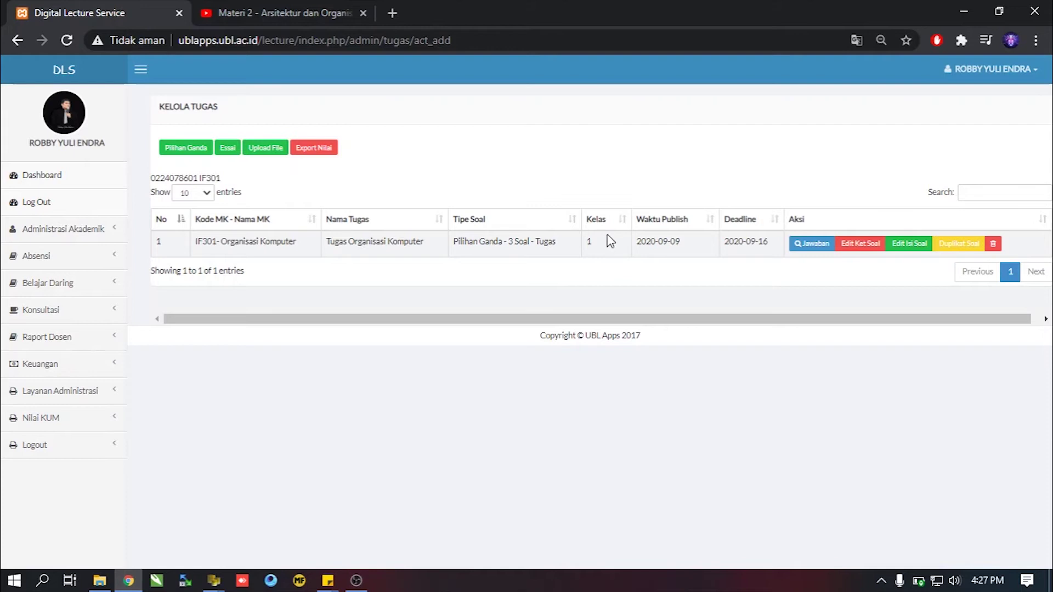
Open the duplication form of Tugas Organisasi Komputer and check which classes it can be duplicated for
{"action": "left_click", "coordinate": [960, 254]}
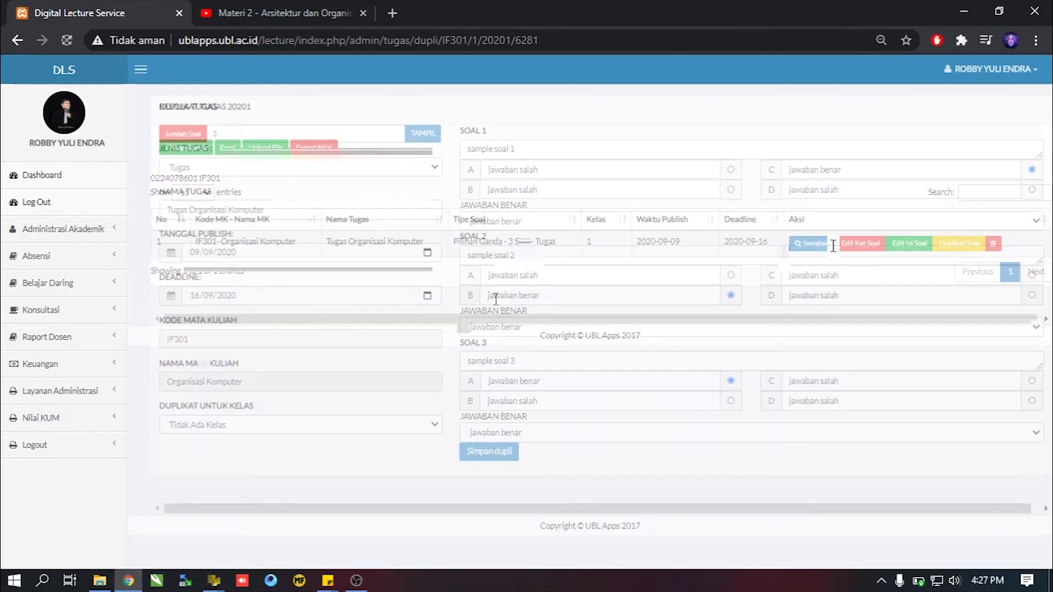
{"action": "left_click", "coordinate": [377, 430]}
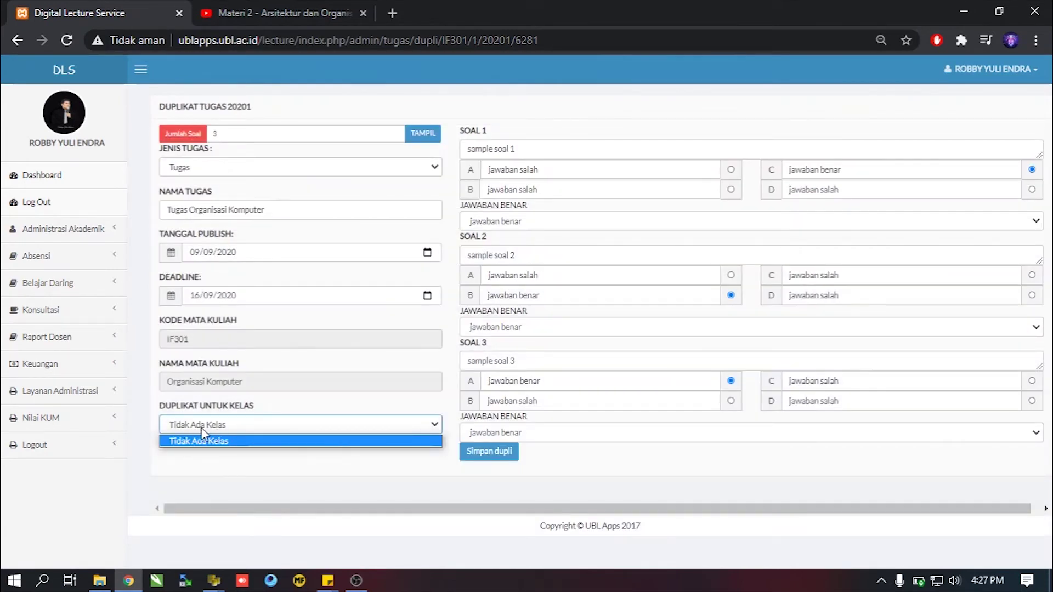
{"action": "left_click", "coordinate": [216, 441]}
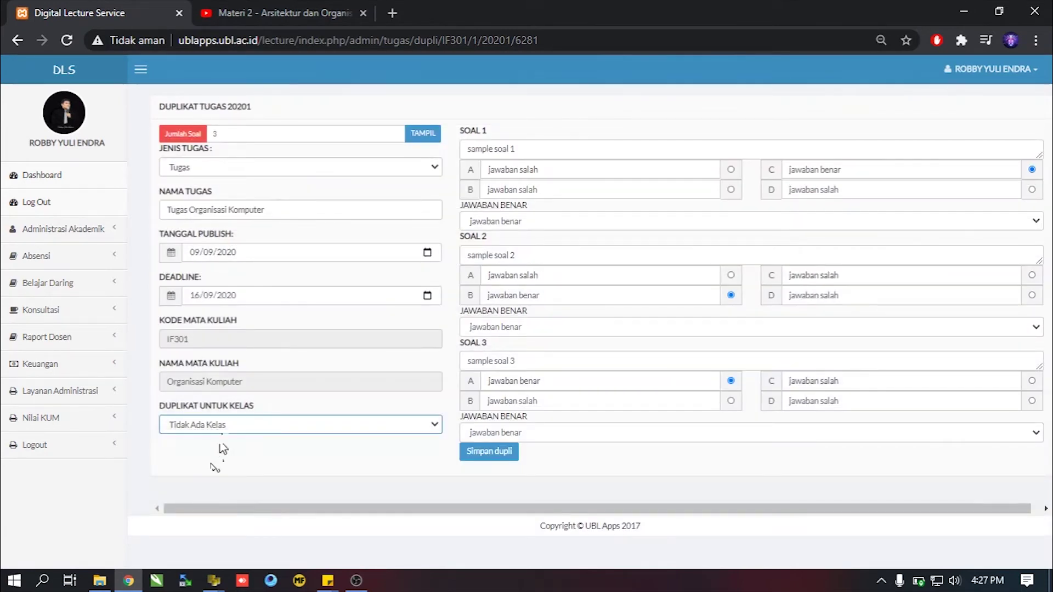
{"action": "left_click", "coordinate": [226, 431]}
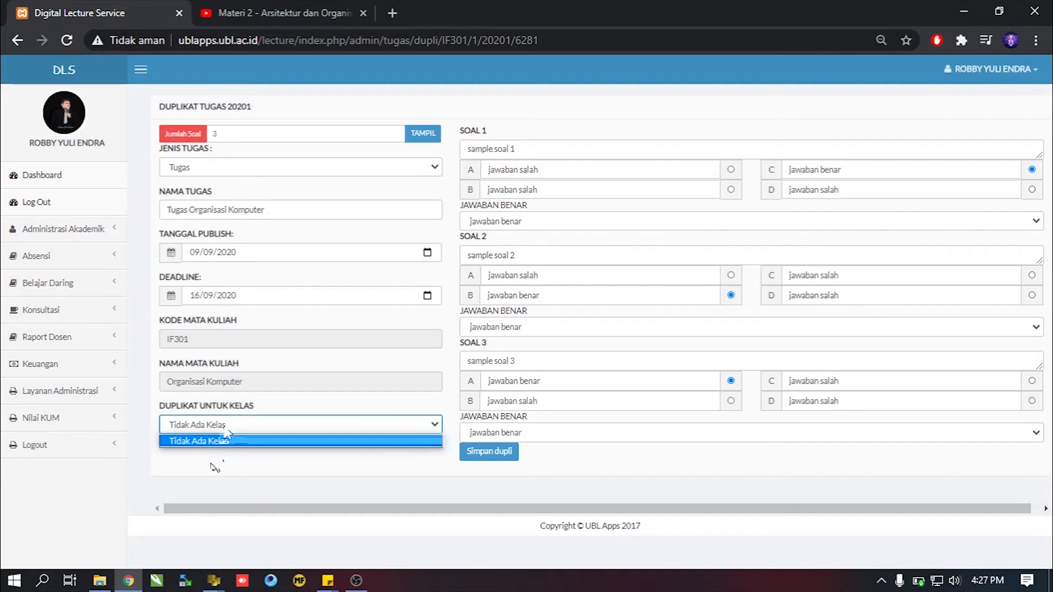
{"action": "left_click", "coordinate": [204, 457]}
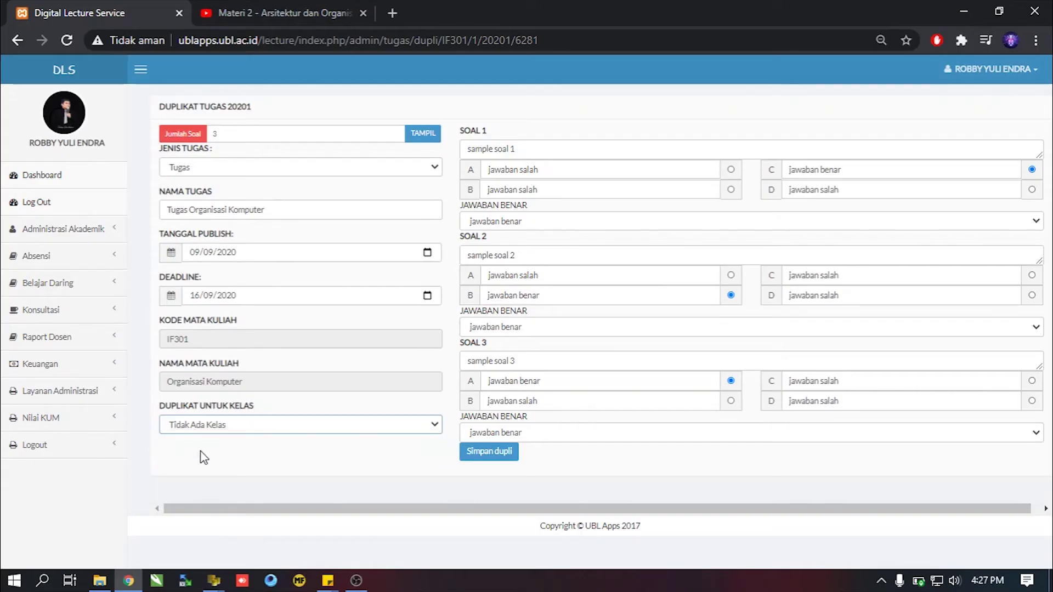
Leave the duplication form and start a new essay assignment with 3 questions
{"action": "left_click", "coordinate": [509, 460]}
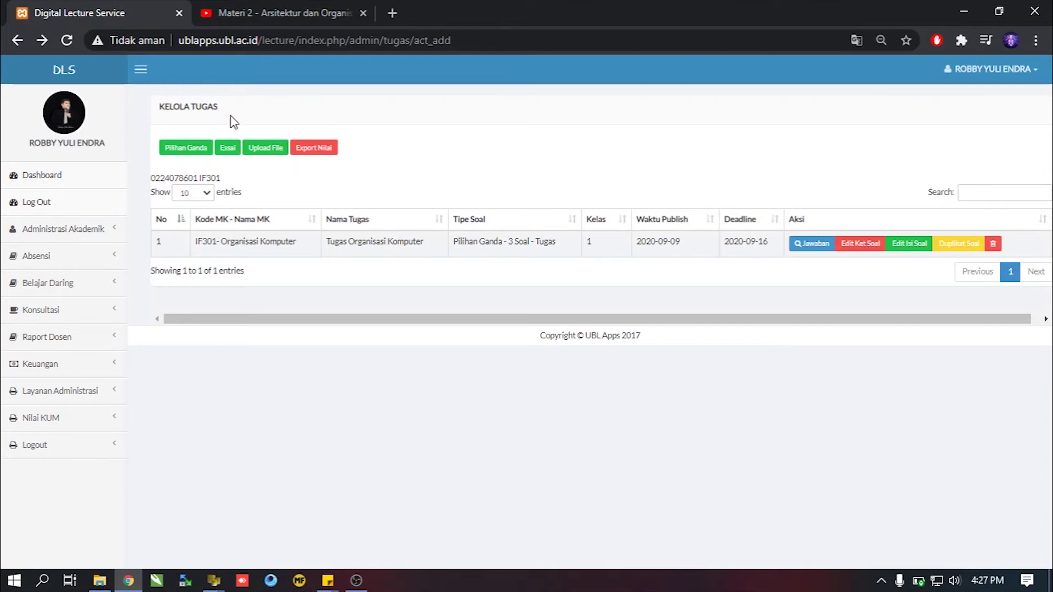
{"action": "left_click", "coordinate": [226, 154]}
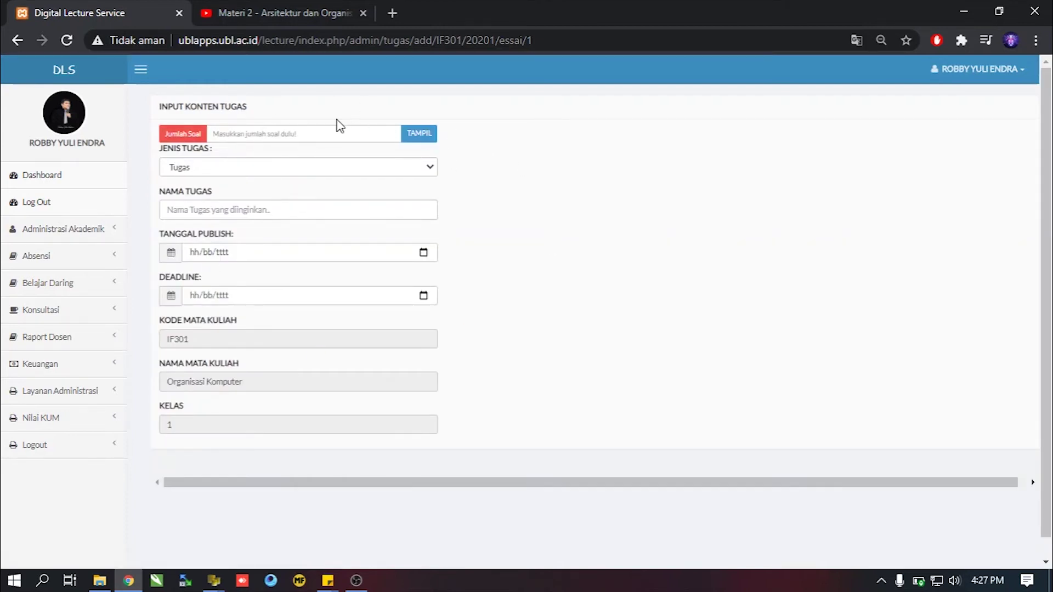
{"action": "left_click", "coordinate": [266, 134]}
{"action": "type", "text": "3"}
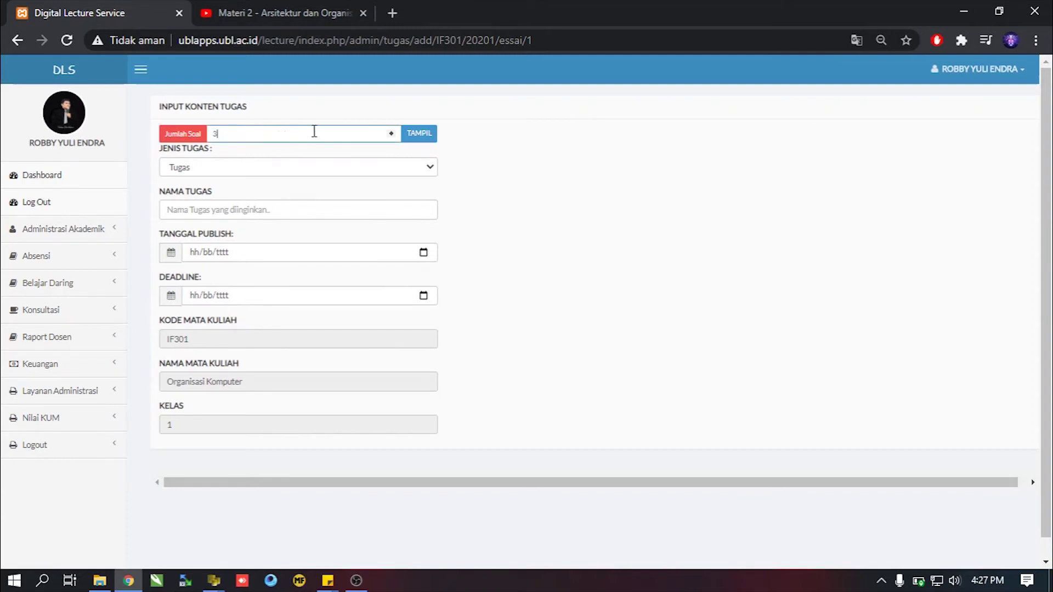
{"action": "left_click", "coordinate": [424, 141]}
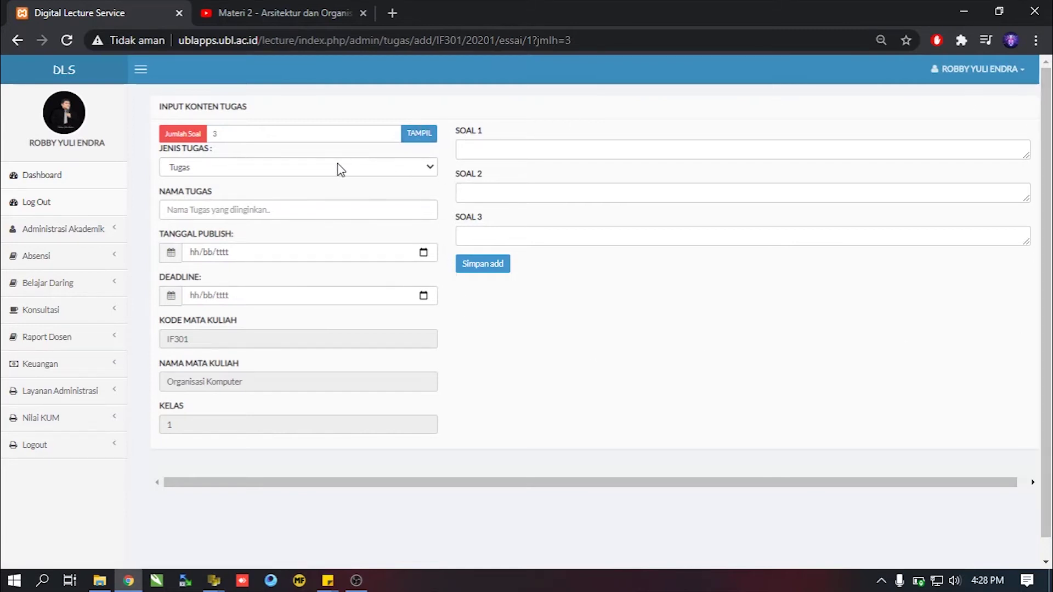
Set the essay assignment's type to UTS and name it "UTS organisasi Komputer"
{"action": "left_click", "coordinate": [244, 172]}
{"action": "left_click", "coordinate": [254, 193]}
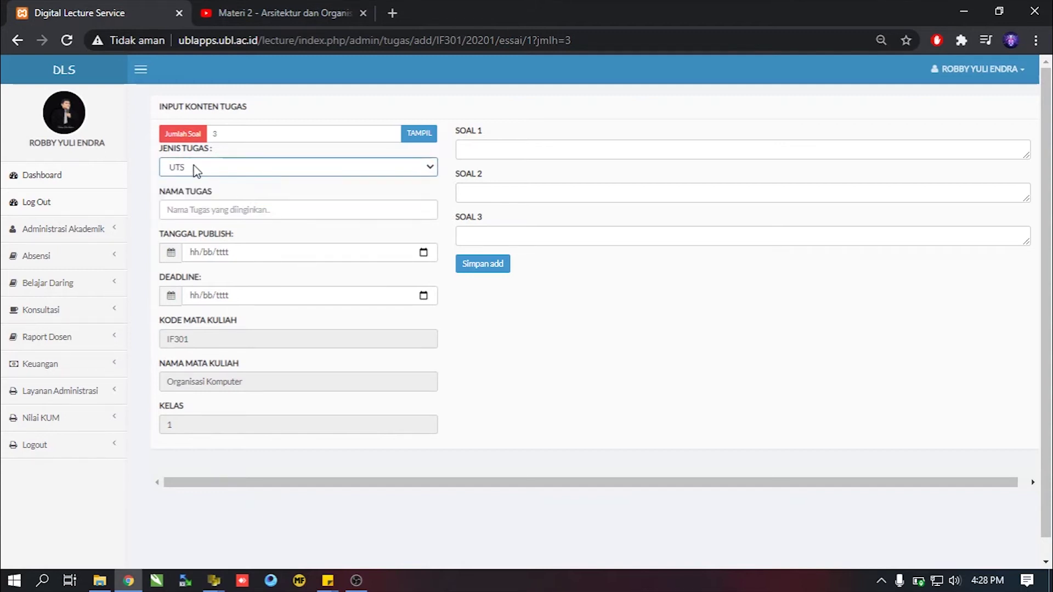
{"action": "left_click", "coordinate": [264, 211]}
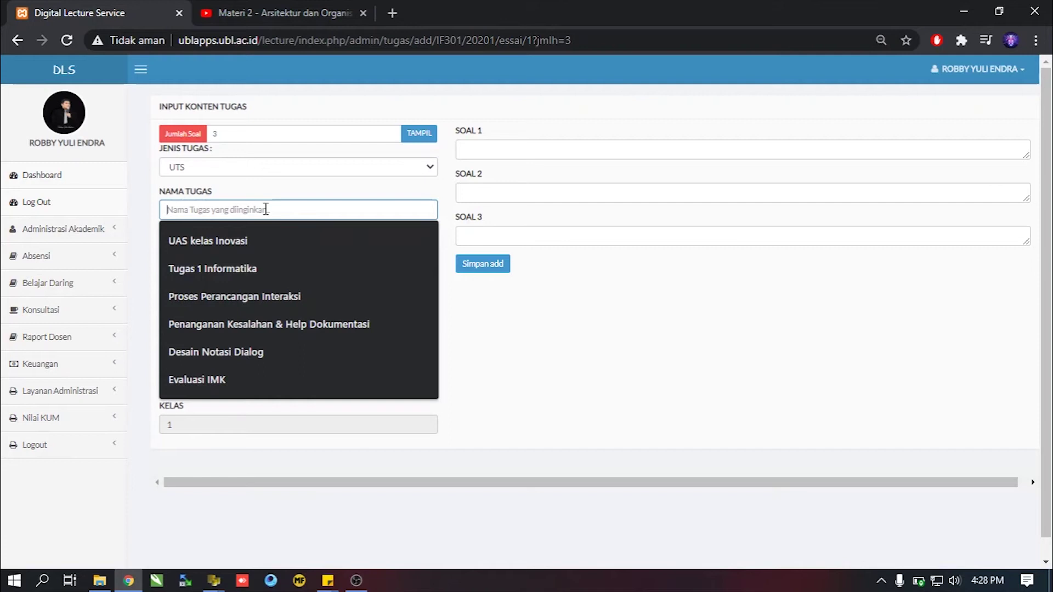
{"action": "type", "text": "U"}
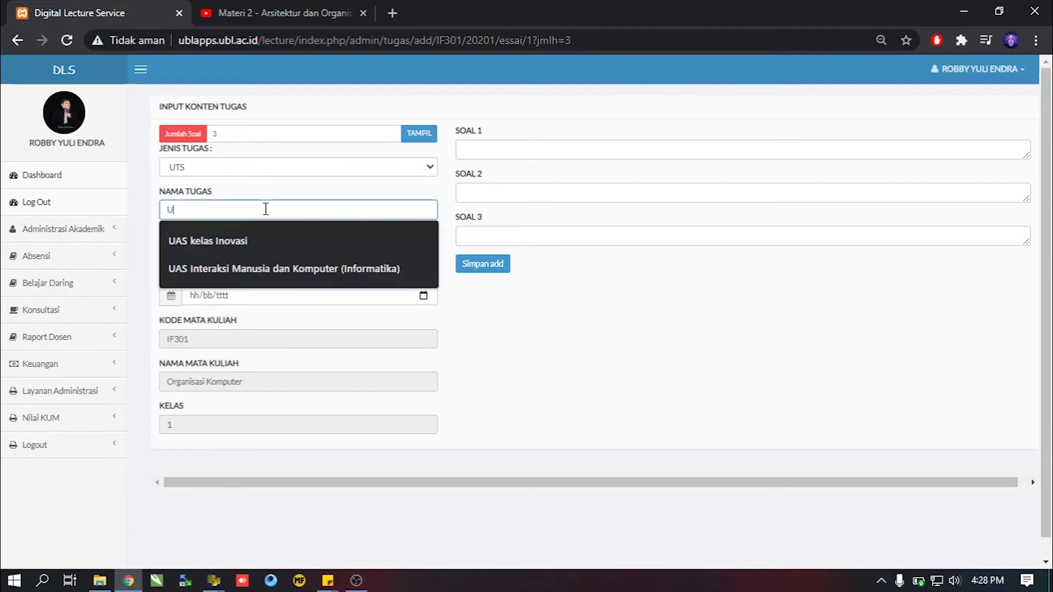
{"action": "type", "text": "TS organis"}
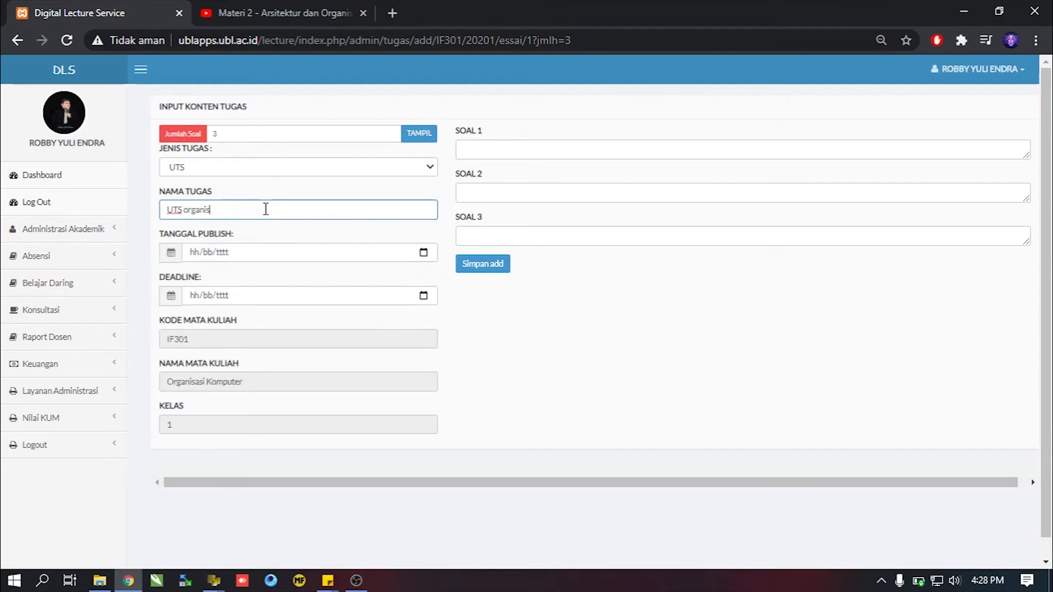
{"action": "type", "text": "asi Komputer"}
Set the essay assignment's publish date to 09/09/2020 and its deadline to 10/09/2020
{"action": "left_click", "coordinate": [423, 253]}
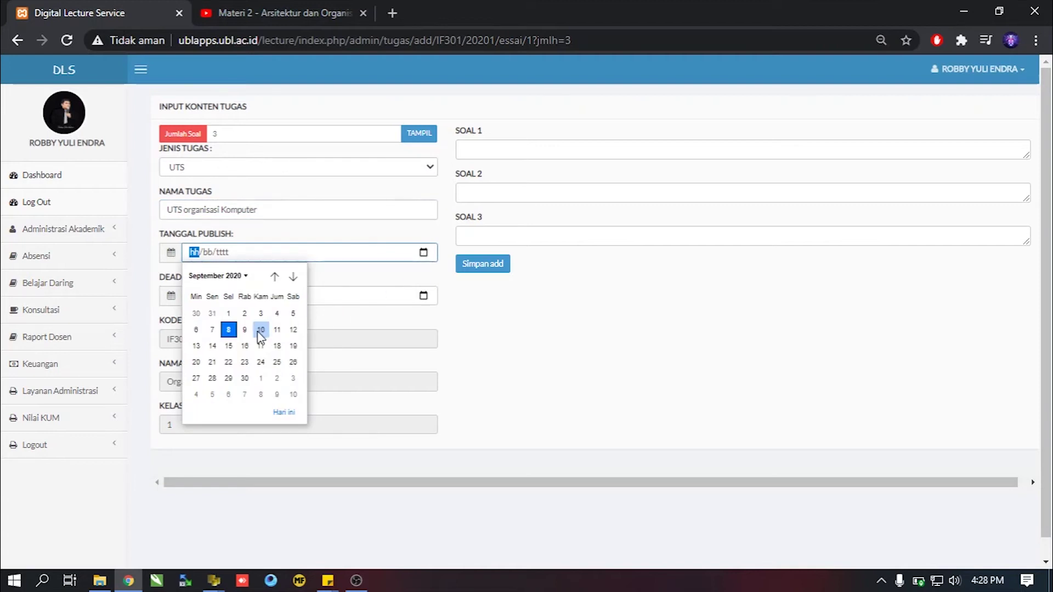
{"action": "left_click", "coordinate": [244, 330]}
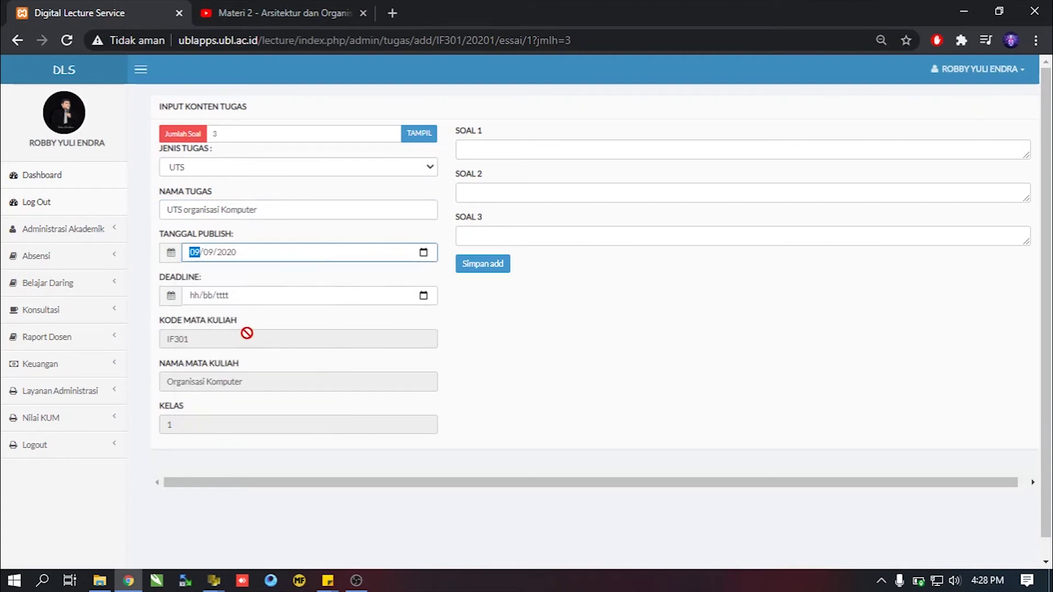
{"action": "left_click", "coordinate": [422, 297]}
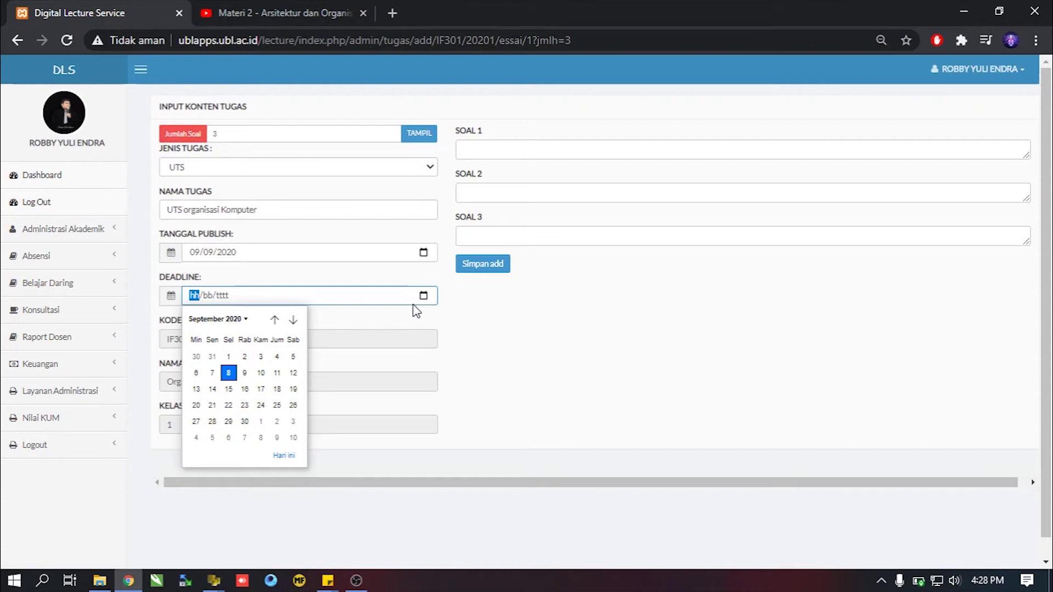
{"action": "left_click", "coordinate": [262, 374]}
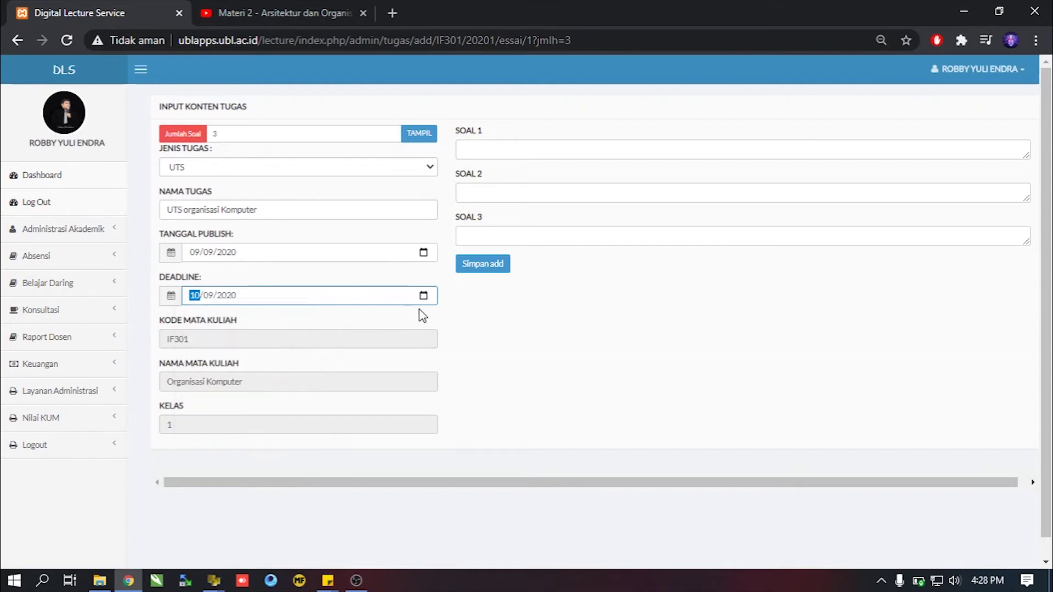
Enter "sample soal 1?" as Soal 1 and reuse the text in Soal 2 as "sample soal 2?"
{"action": "left_click", "coordinate": [528, 149]}
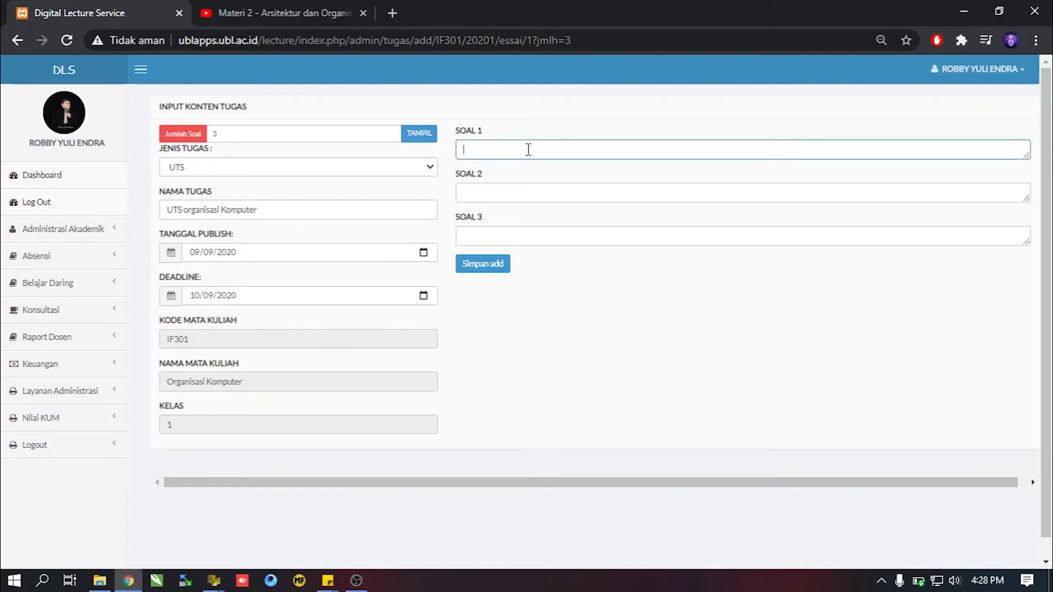
{"action": "type", "text": "sample soal 1?"}
{"action": "left_click_drag", "start_coordinate": [528, 149], "coordinate": [431, 158]}
{"action": "key", "text": "ctrl+c"}
{"action": "left_click", "coordinate": [526, 194]}
{"action": "key", "text": "ctrl+v"}
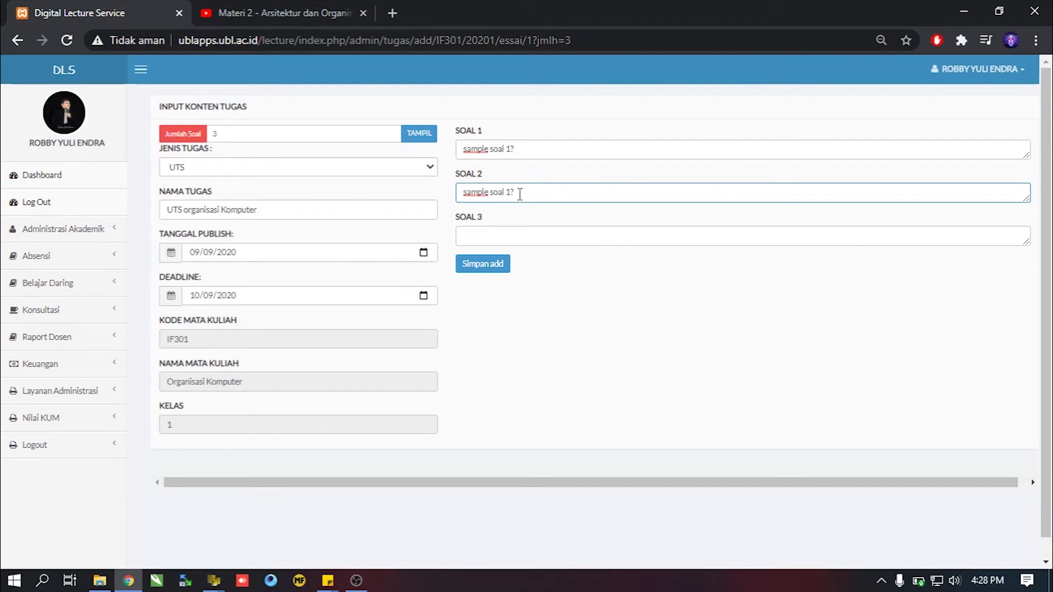
{"action": "left_click", "coordinate": [512, 192]}
{"action": "key", "text": "BackSpace"}
{"action": "type", "text": "2"}
Fill in Soal 3 with "sample soal 3?" and save the essay assignment
{"action": "left_click", "coordinate": [521, 234]}
{"action": "key", "text": "ctrl+v"}
{"action": "left_click_drag", "start_coordinate": [511, 235], "coordinate": [506, 235]}
{"action": "type", "text": "3"}
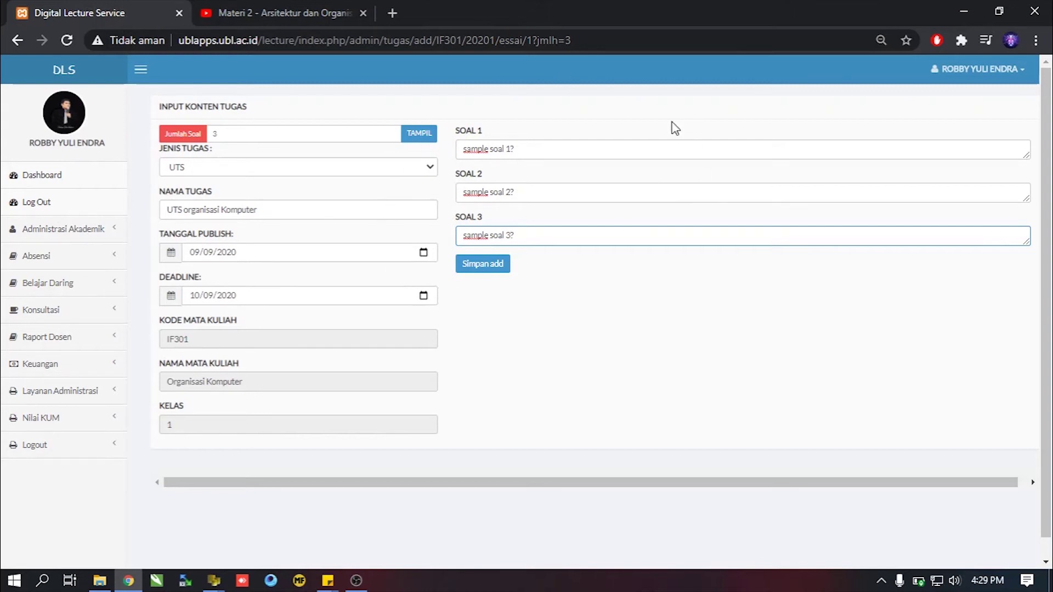
{"action": "left_click", "coordinate": [489, 268]}
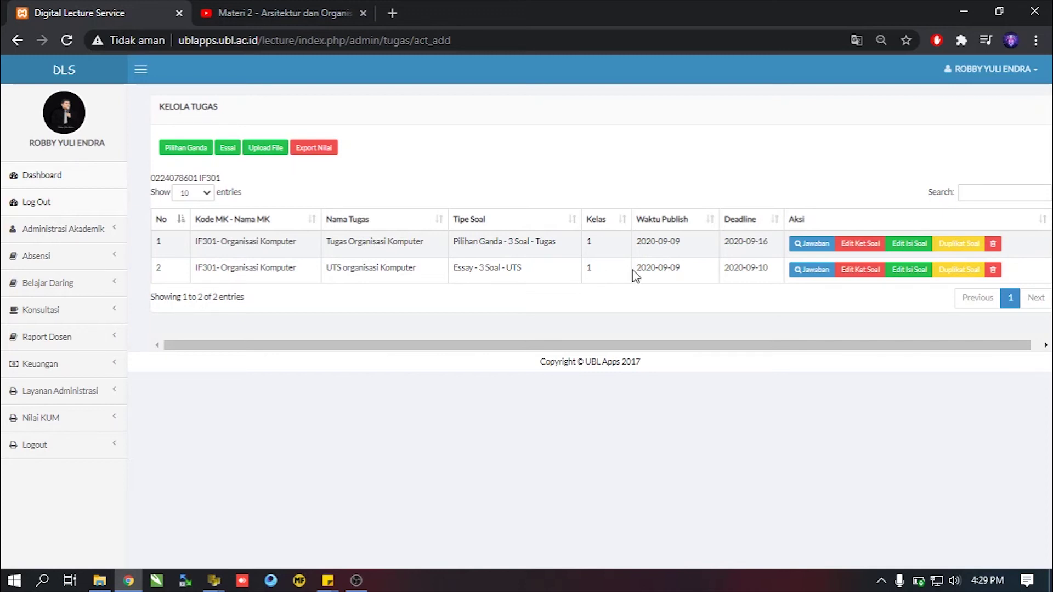
Open the duplication form of UTS organisasi Komputer and check which classes it can be duplicated for
{"action": "left_click", "coordinate": [954, 280]}
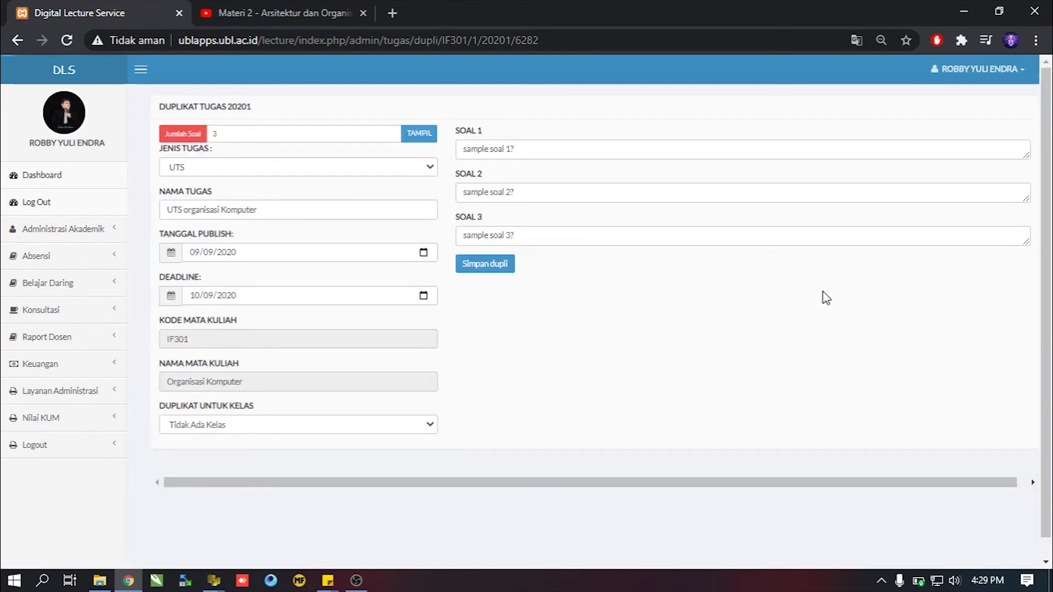
{"action": "left_click", "coordinate": [250, 430]}
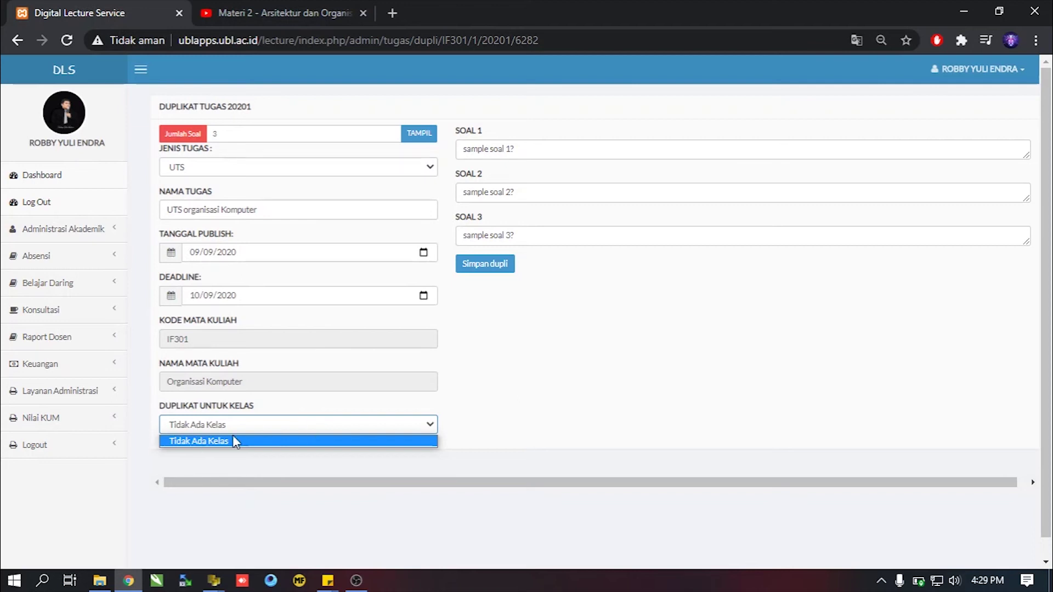
{"action": "left_click", "coordinate": [484, 397]}
{"action": "left_click", "coordinate": [487, 267]}
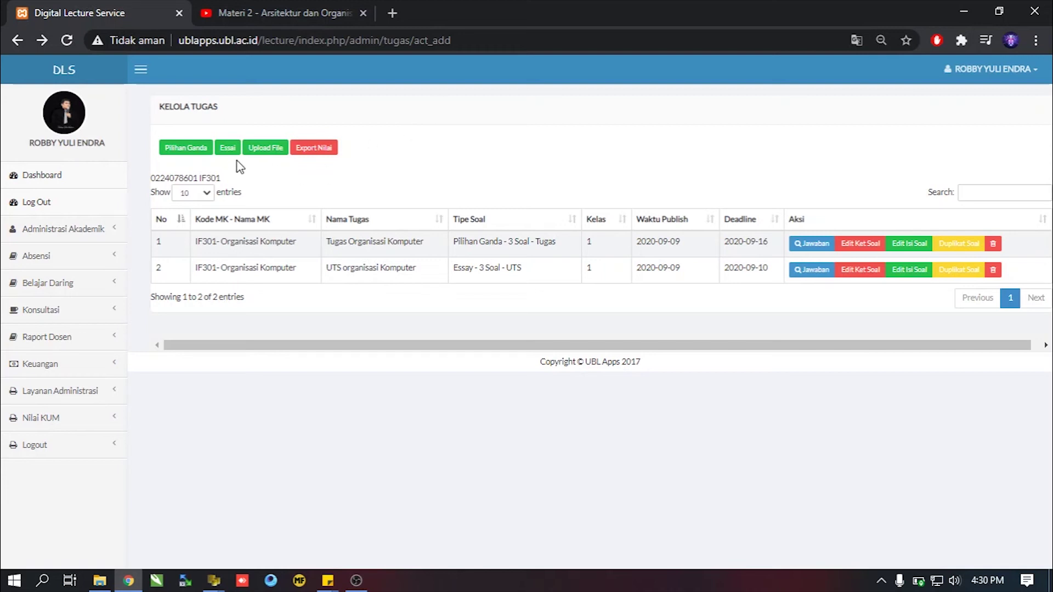
Return to the assignment list and start a new file-upload assignment with 1 question
{"action": "left_click", "coordinate": [271, 155]}
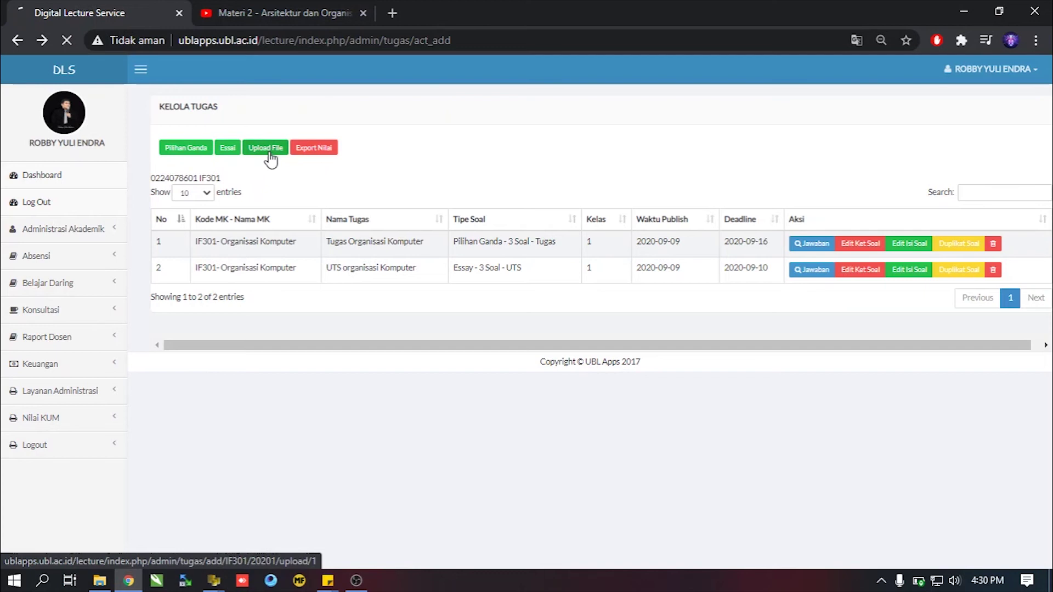
{"action": "left_click", "coordinate": [280, 134]}
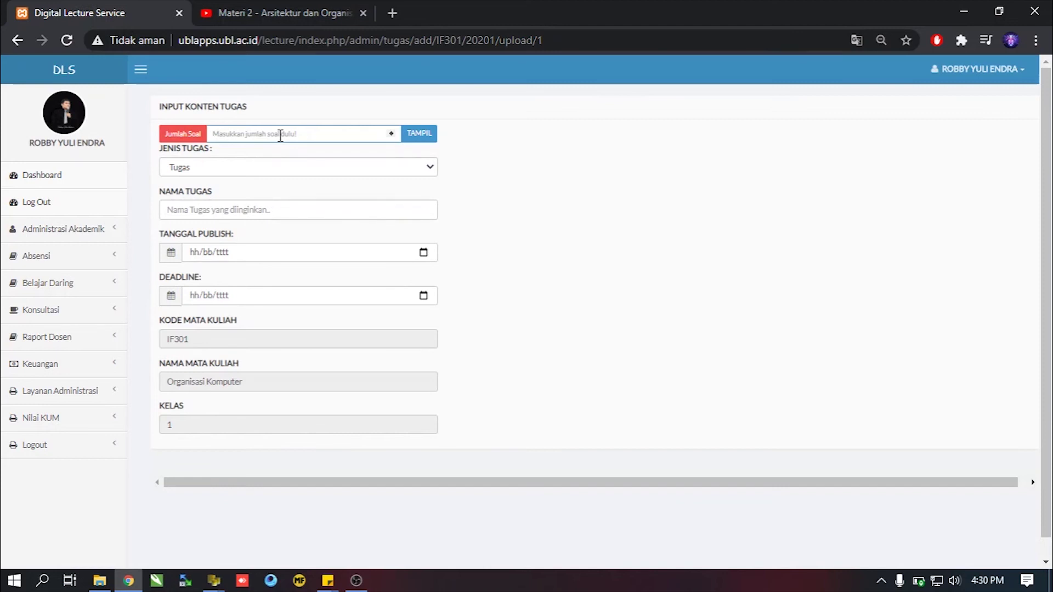
{"action": "type", "text": "1"}
{"action": "left_click", "coordinate": [433, 136]}
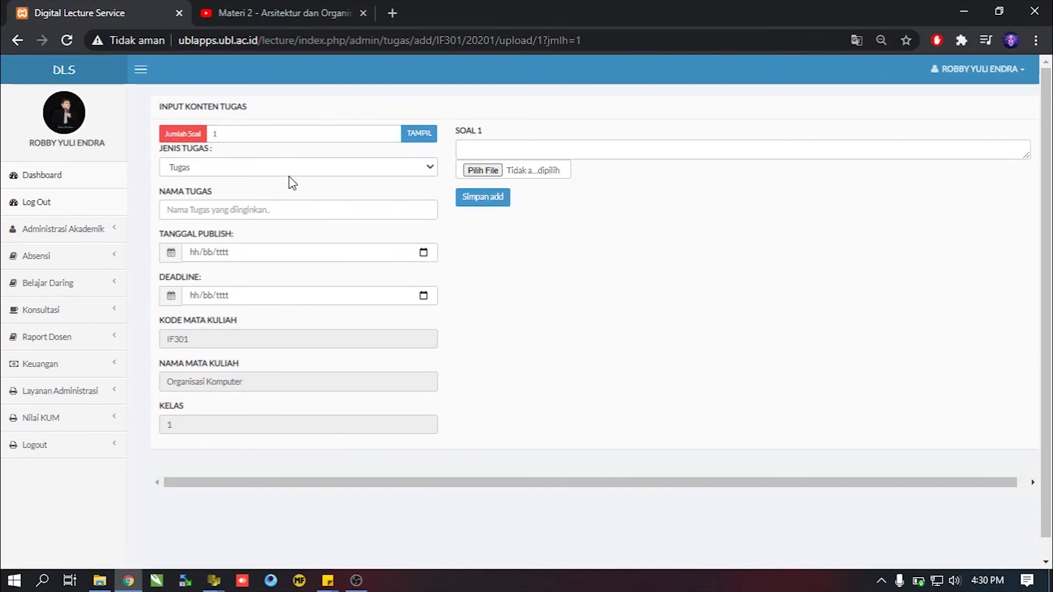
Set the upload assignment's type to UAS and name it "UAS Organisasi Komputer"
{"action": "left_click", "coordinate": [244, 169]}
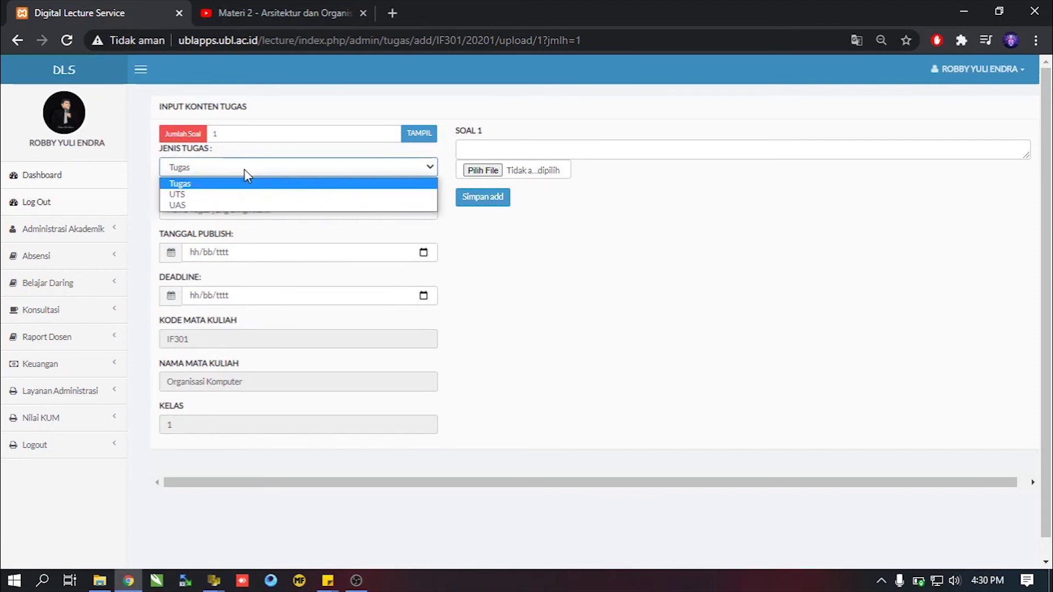
{"action": "left_click", "coordinate": [217, 204]}
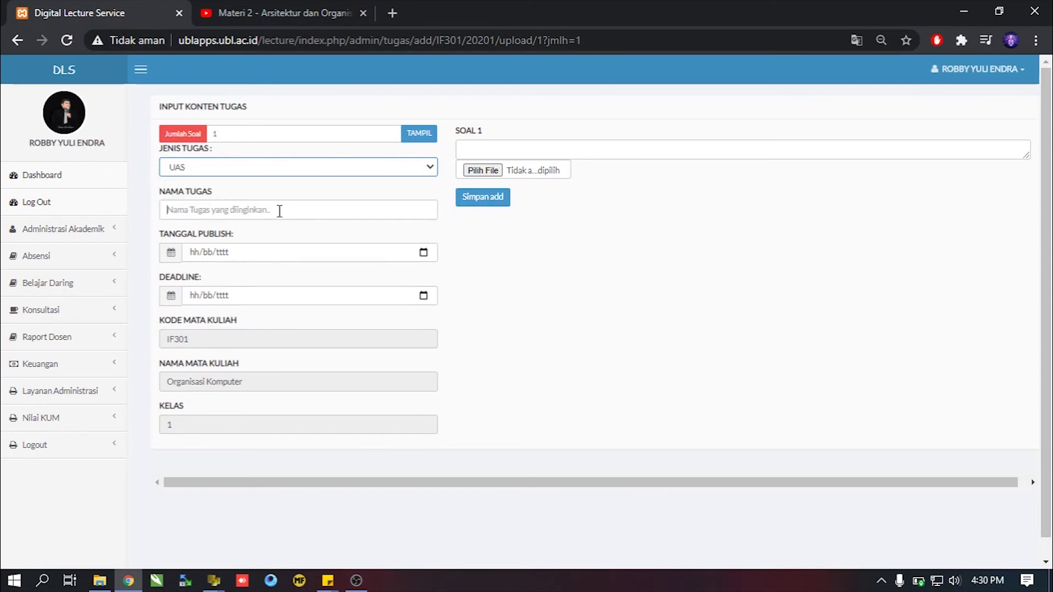
{"action": "left_click", "coordinate": [280, 210]}
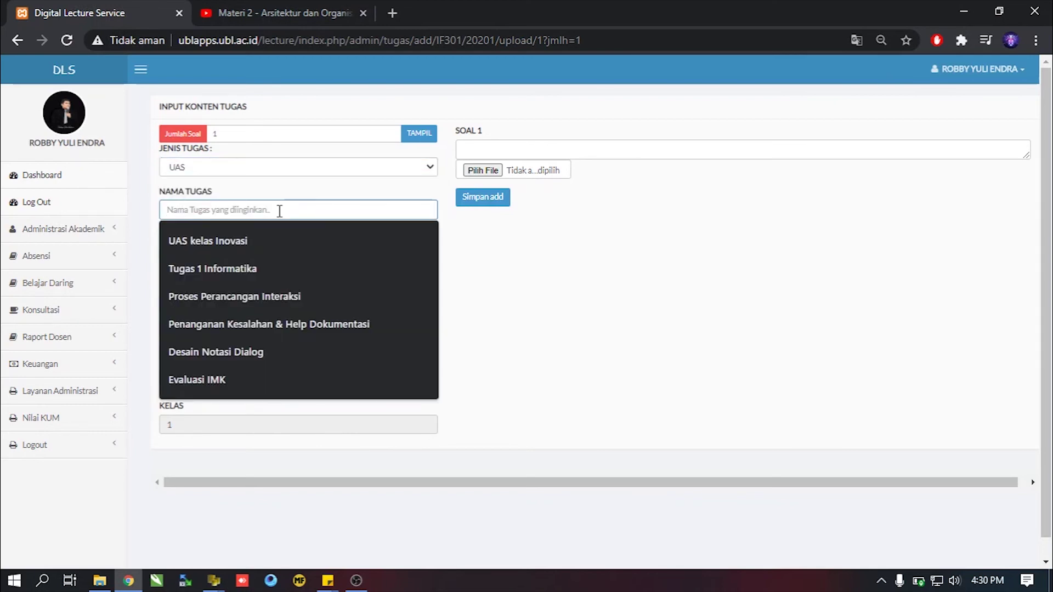
{"action": "type", "text": "UAS"}
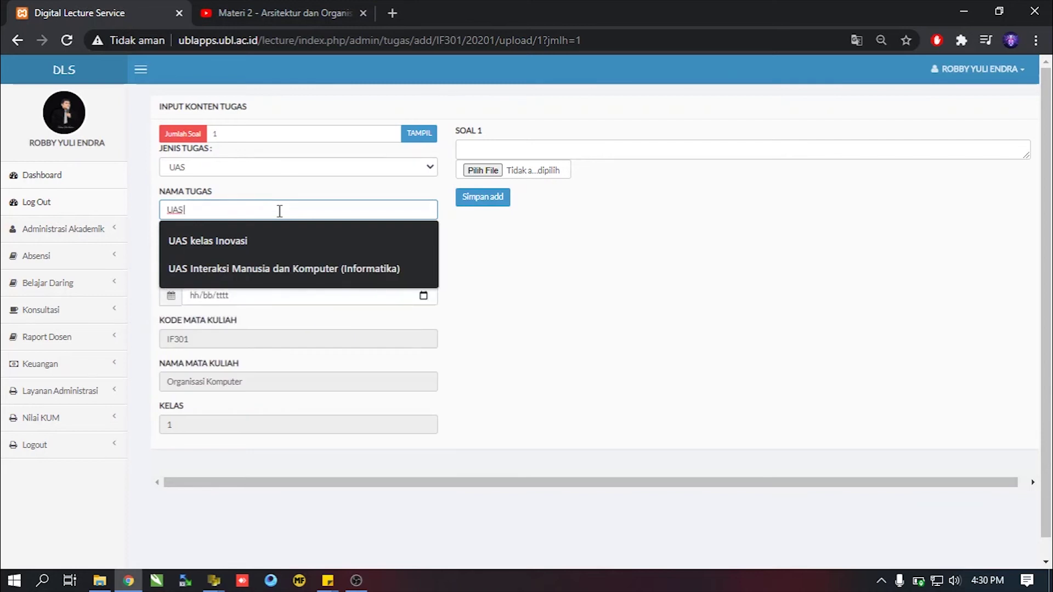
{"action": "type", "text": " Organisasi "}
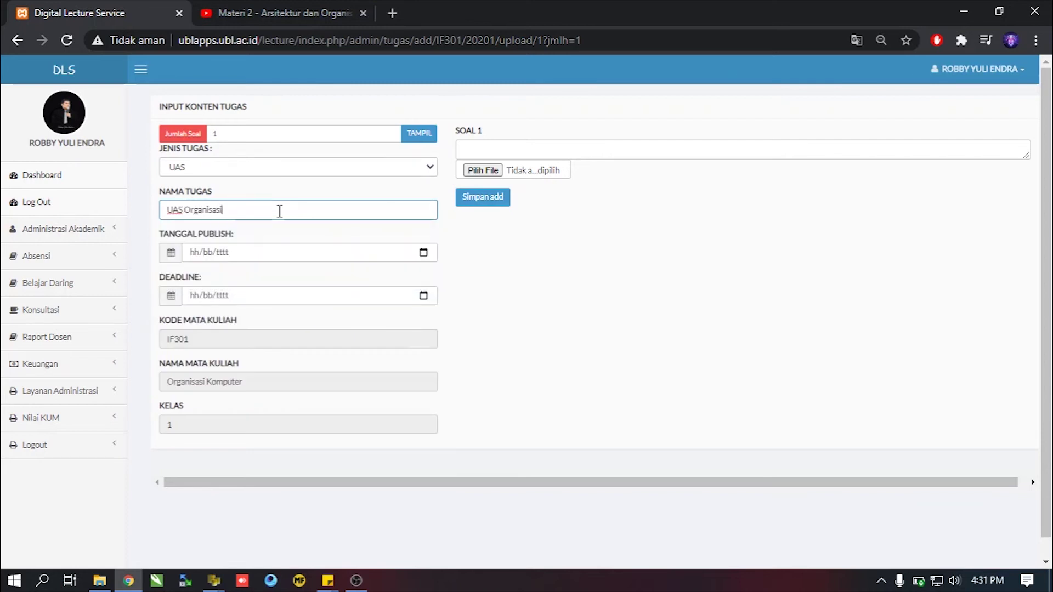
{"action": "type", "text": "Komputer"}
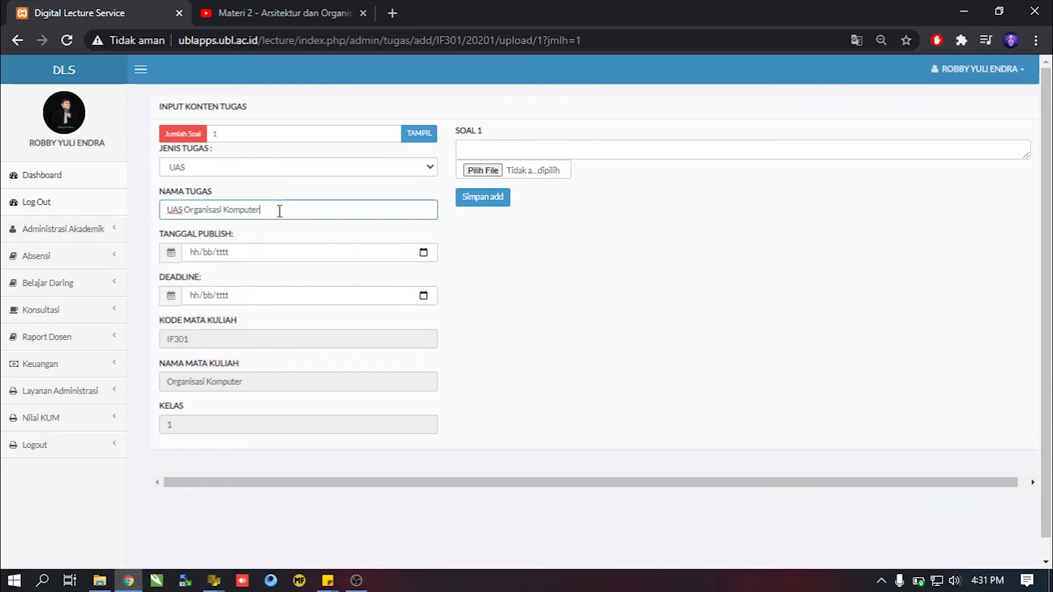
Set the upload assignment's publish date to 11/09/2020 and its deadline to 12/09/2020
{"action": "left_click", "coordinate": [423, 253]}
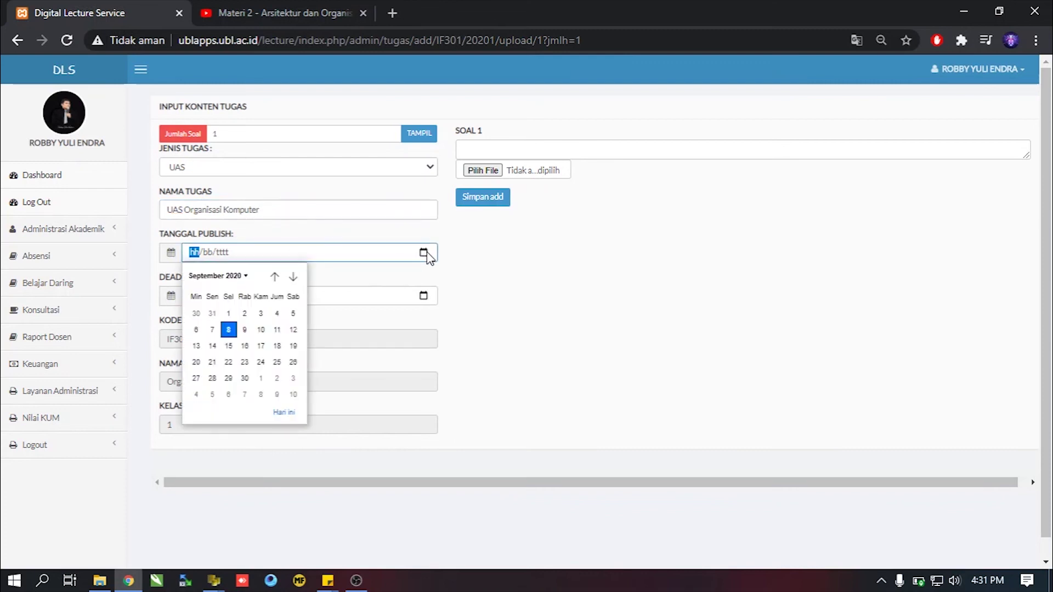
{"action": "left_click", "coordinate": [277, 329]}
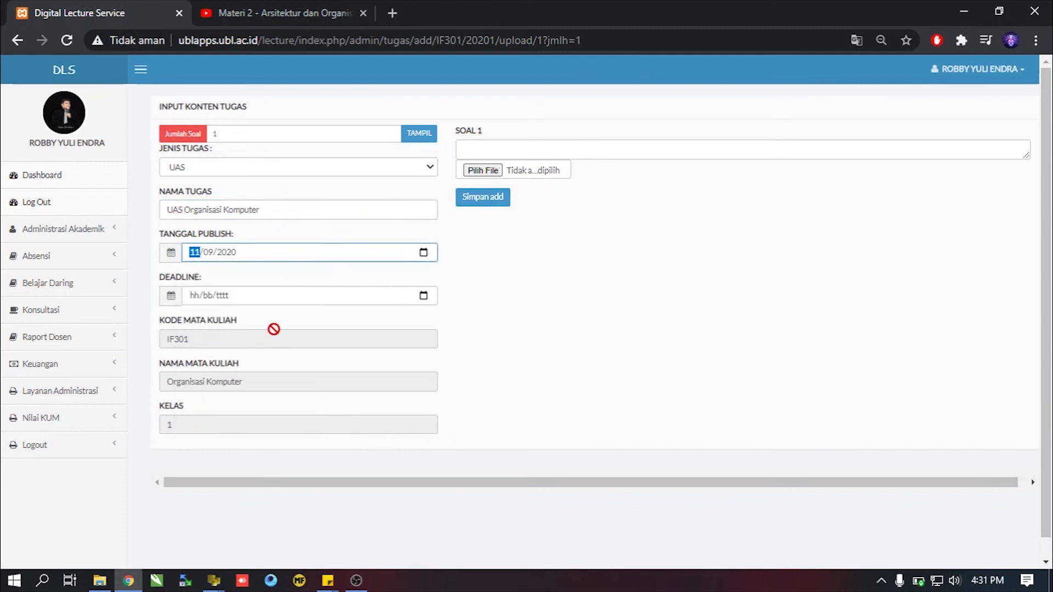
{"action": "left_click", "coordinate": [423, 296]}
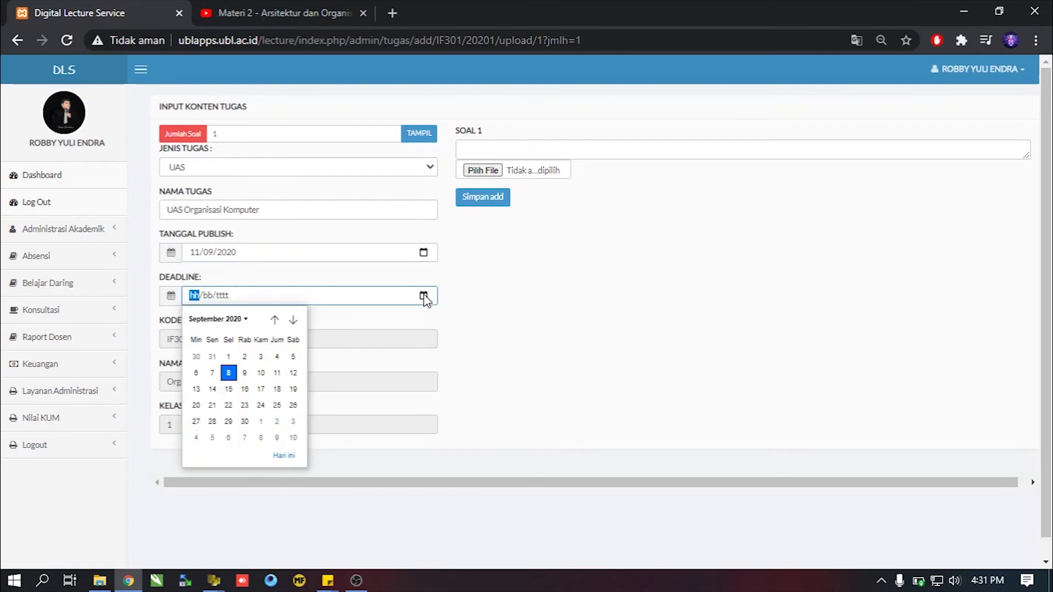
{"action": "left_click", "coordinate": [295, 373]}
Enter "Silahkan download soal di bawah ini !" as the text of Soal 1
{"action": "left_click", "coordinate": [605, 153]}
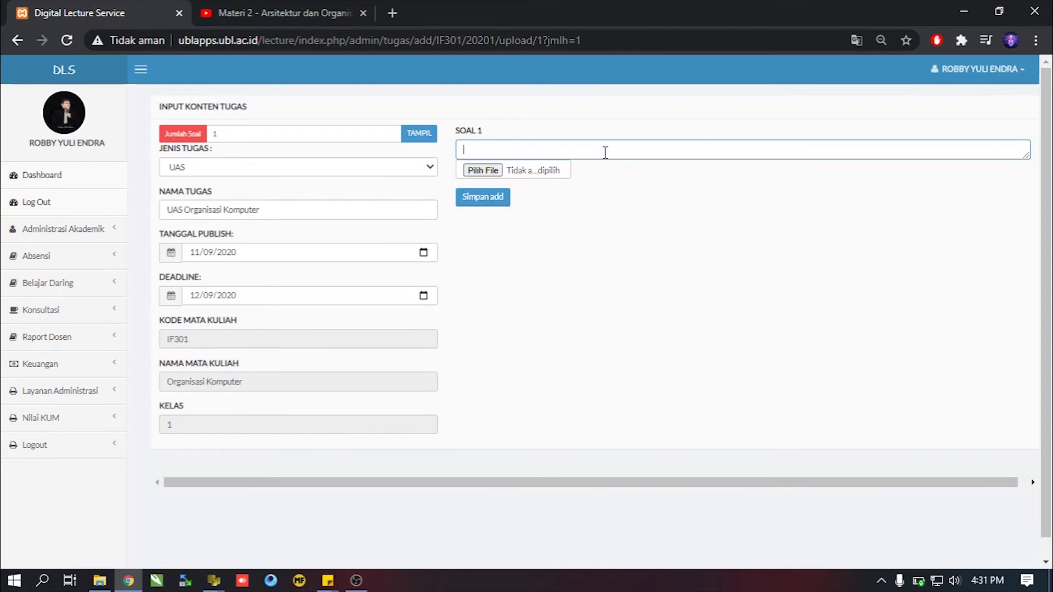
{"action": "type", "text": "Sl"}
{"action": "type", "text": "ilahak"}
{"action": "key", "text": "BackSpace"}
{"action": "key", "text": "BackSpace"}
{"action": "type", "text": "kan download soal di bawah ini !"}
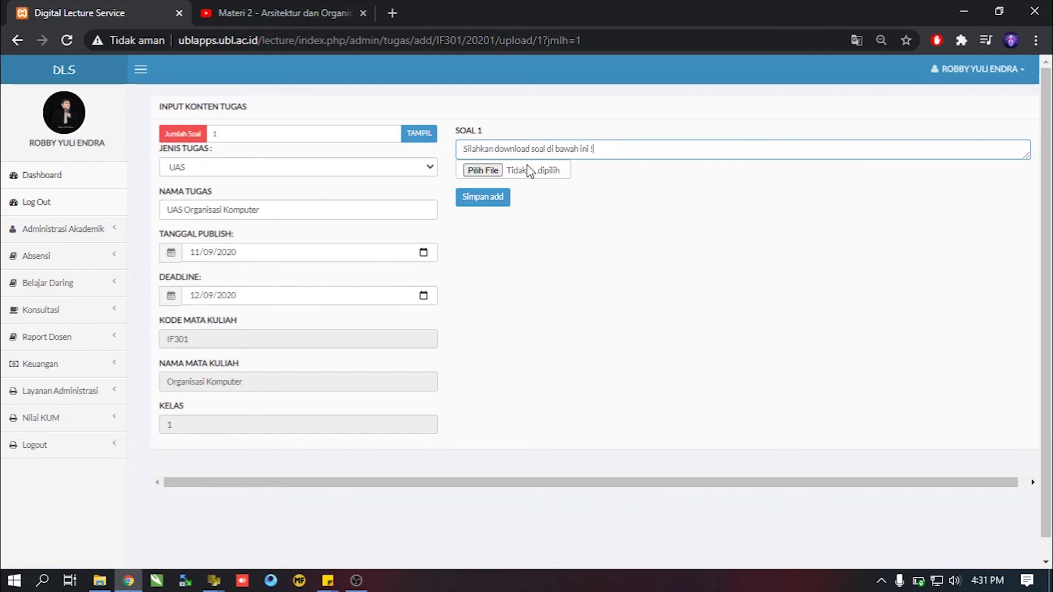
Attach the Soal_UAS_MK_Inovasi Word document from the My Works subfolder to Soal 1 and save the upload assignment
{"action": "left_click", "coordinate": [483, 170]}
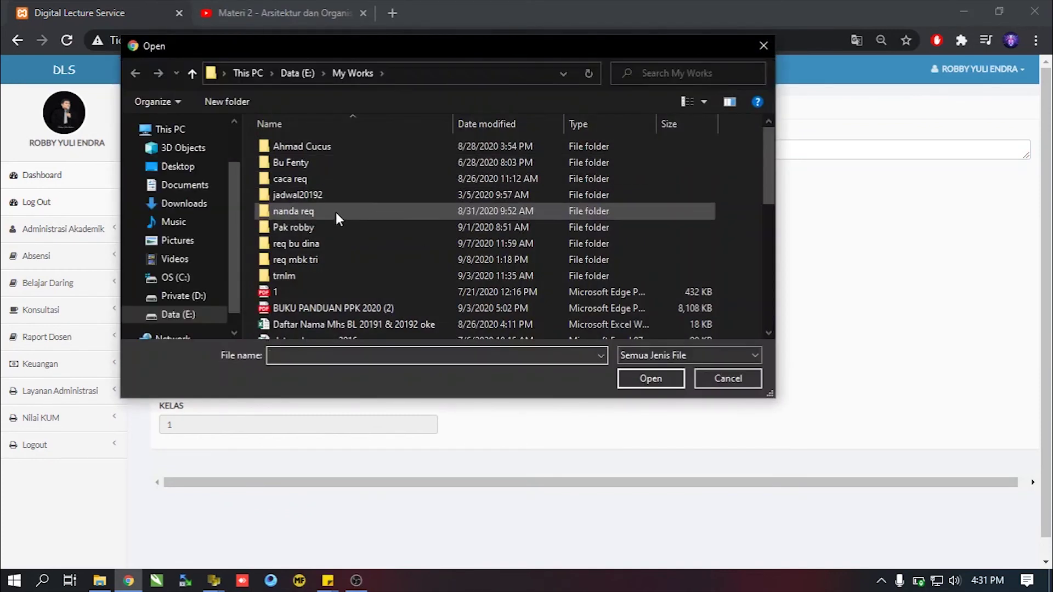
{"action": "left_click", "coordinate": [314, 206]}
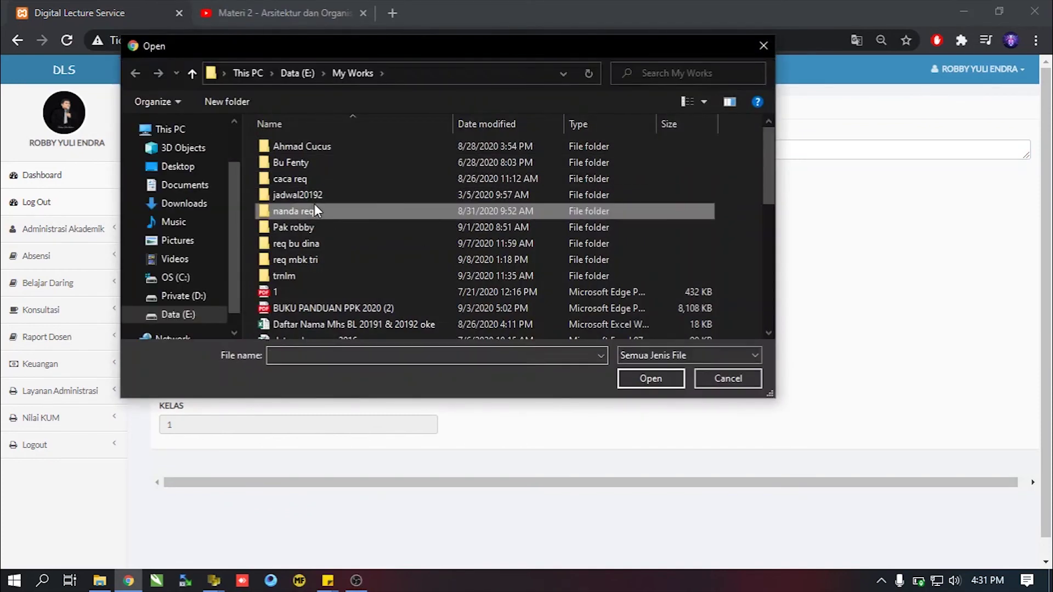
{"action": "double_click", "coordinate": [302, 227]}
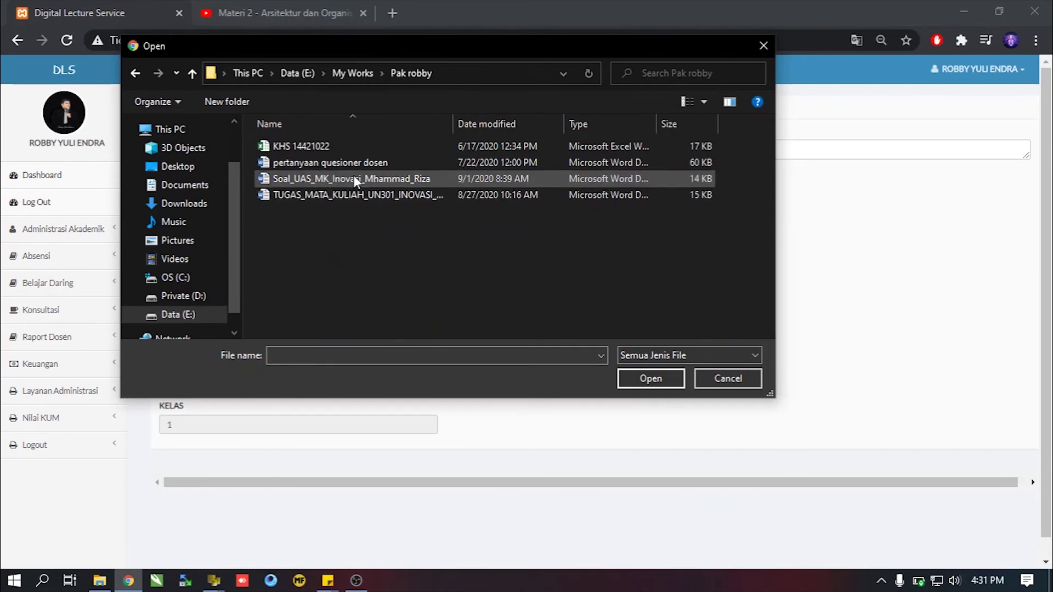
{"action": "left_click", "coordinate": [315, 179]}
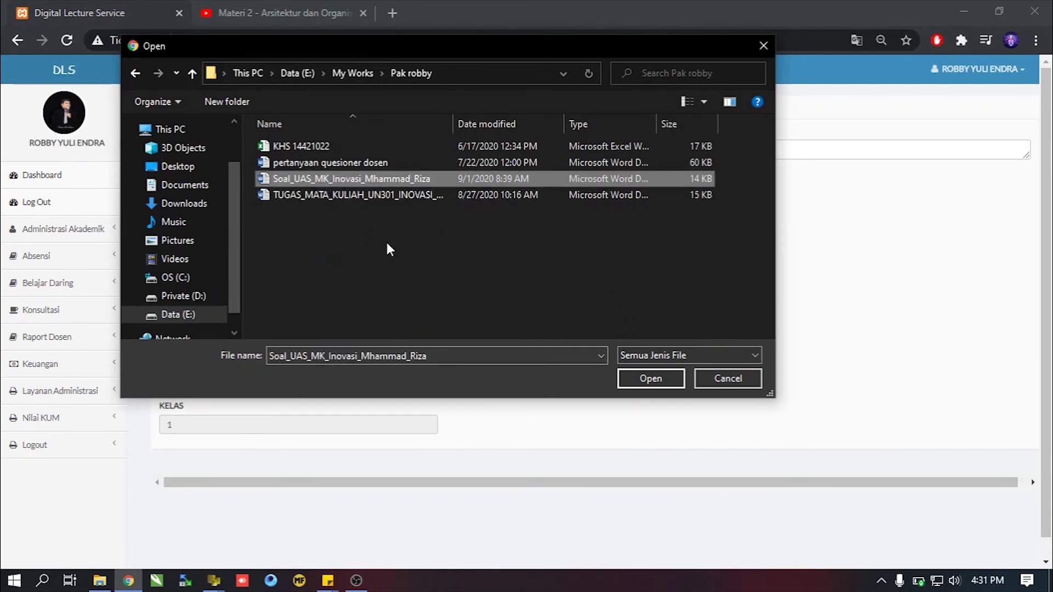
{"action": "left_click", "coordinate": [649, 379]}
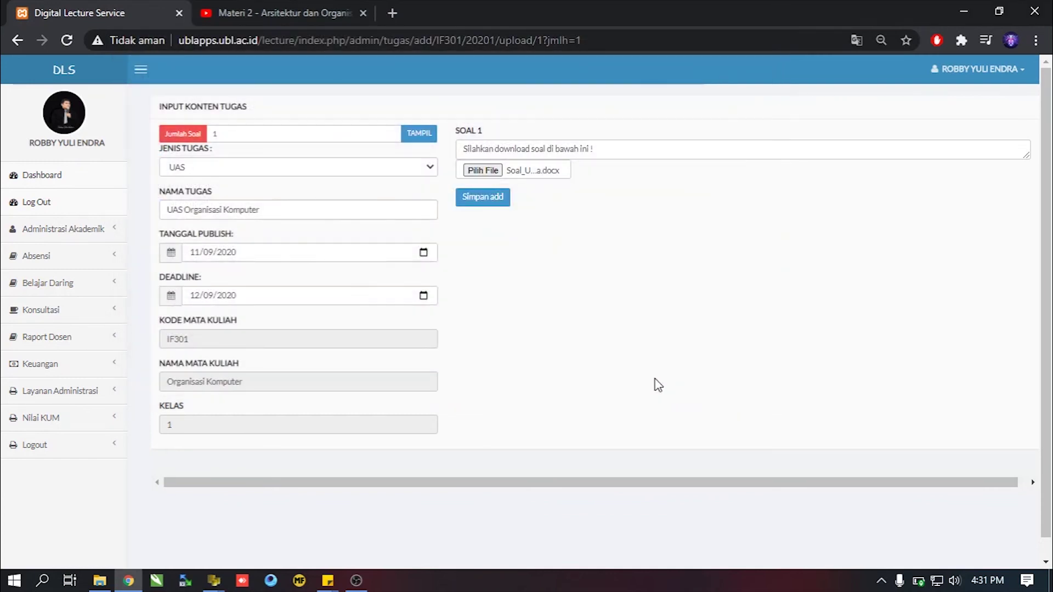
{"action": "left_click", "coordinate": [487, 205]}
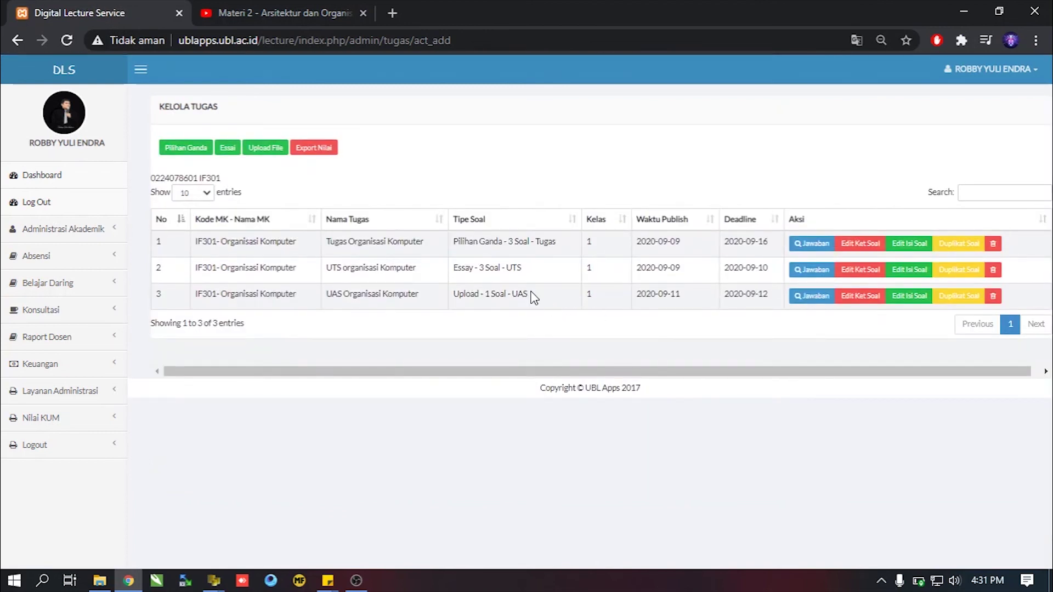
Check the question type and question count of the UAS Organisasi Komputer entry in the assignment list
{"action": "left_click_drag", "start_coordinate": [453, 295], "coordinate": [486, 296]}
{"action": "left_click", "coordinate": [510, 296]}
{"action": "left_click_drag", "start_coordinate": [512, 295], "coordinate": [530, 295]}
{"action": "left_click", "coordinate": [560, 298]}
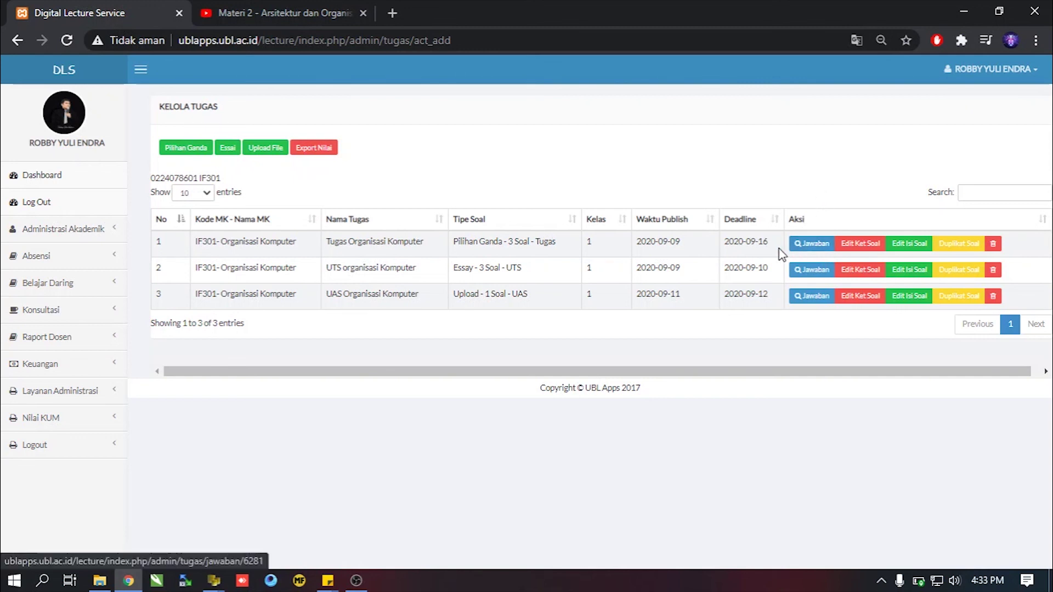
View the student answer list of the UTS organisasi Komputer essay assignment and return to the assignment list
{"action": "left_click", "coordinate": [812, 274]}
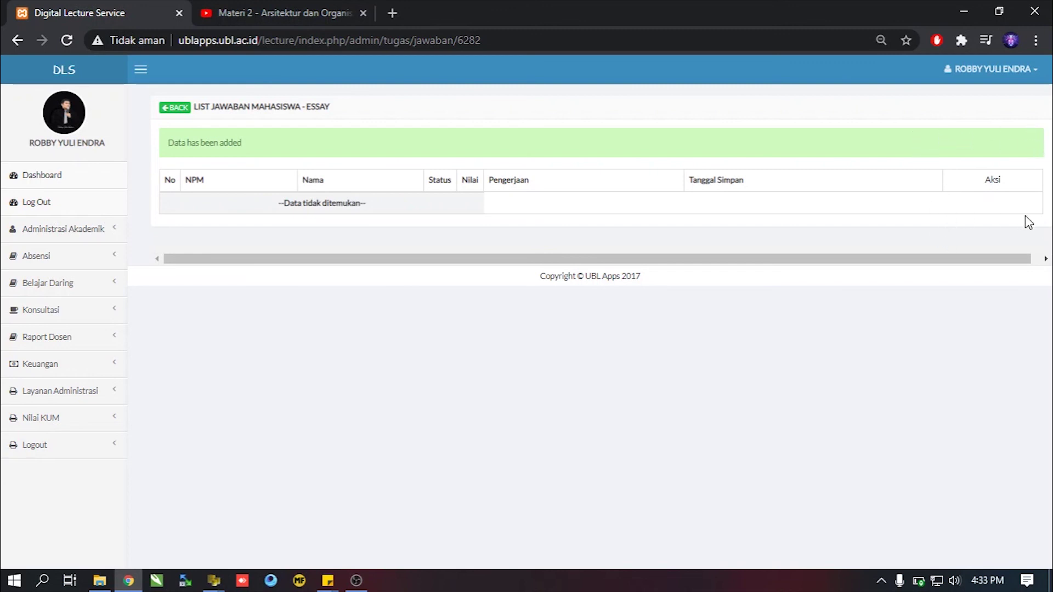
{"action": "left_click_drag", "start_coordinate": [935, 165], "coordinate": [940, 212]}
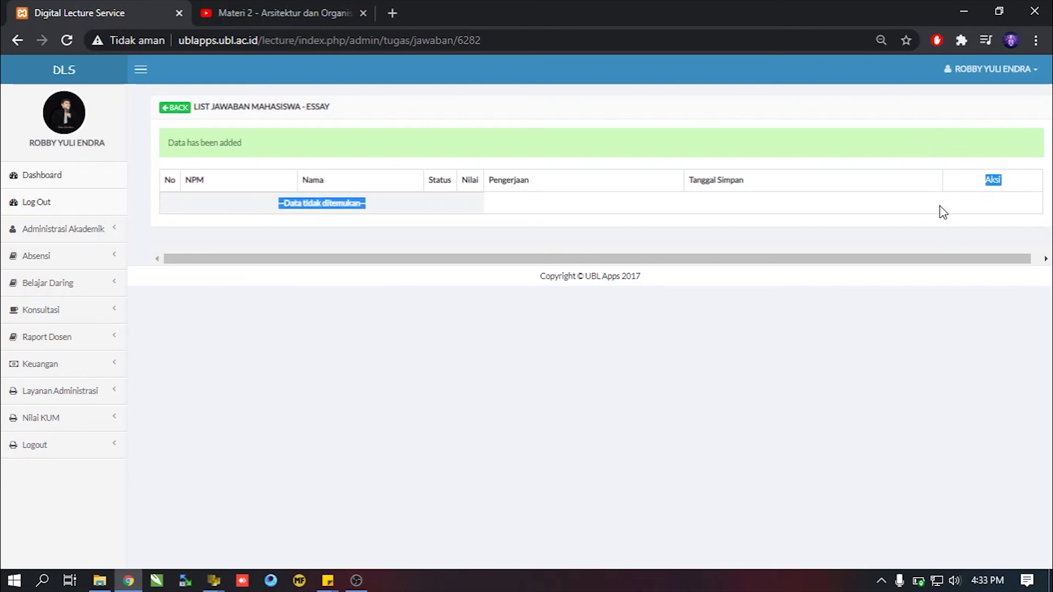
{"action": "left_click", "coordinate": [972, 210]}
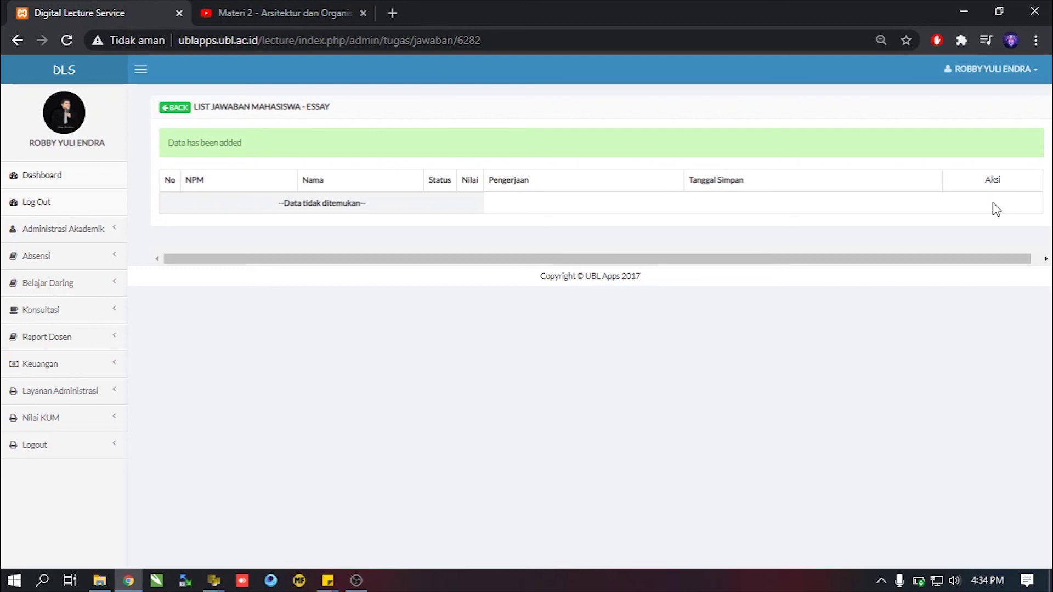
{"action": "left_click", "coordinate": [16, 41]}
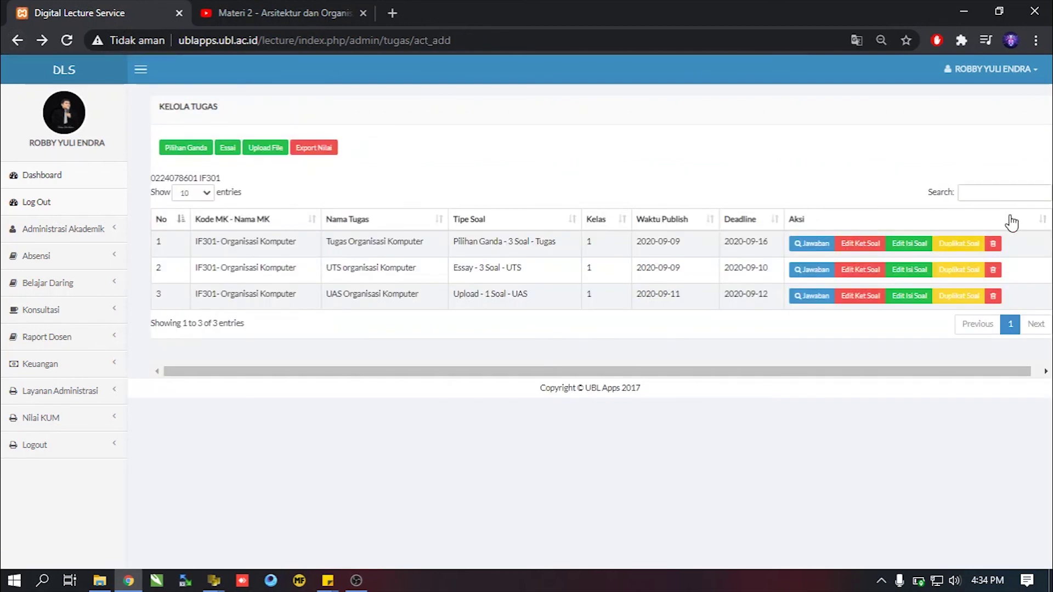